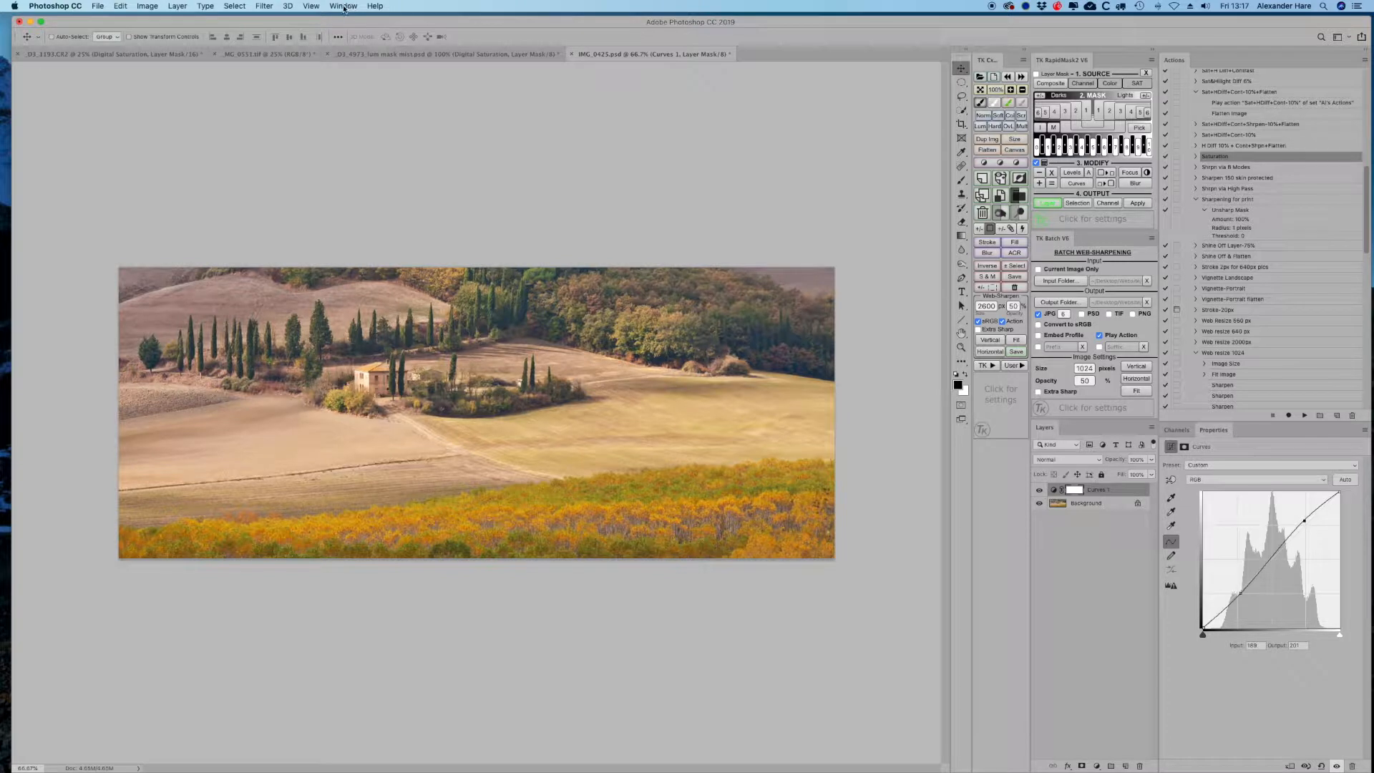
- Display the Actions panel and expand the first action set to browse its actions
{"action": "left_click", "coordinate": [343, 6]}
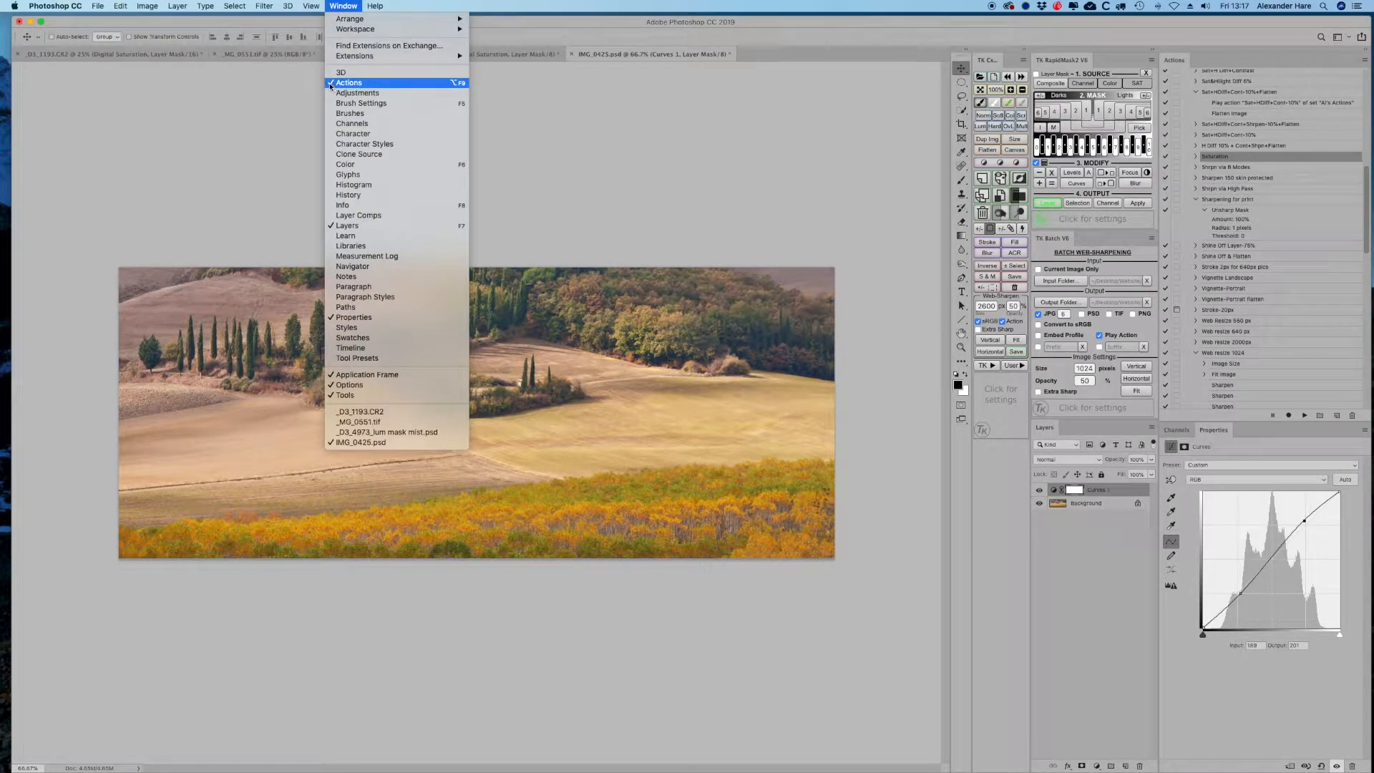
{"action": "left_click", "coordinate": [1180, 61]}
{"action": "mouse_move", "coordinate": [1180, 60]}
{"action": "left_mouse_down"}
{"action": "mouse_move", "coordinate": [1129, 114]}
{"action": "mouse_move", "coordinate": [1176, 60]}
{"action": "left_mouse_up"}
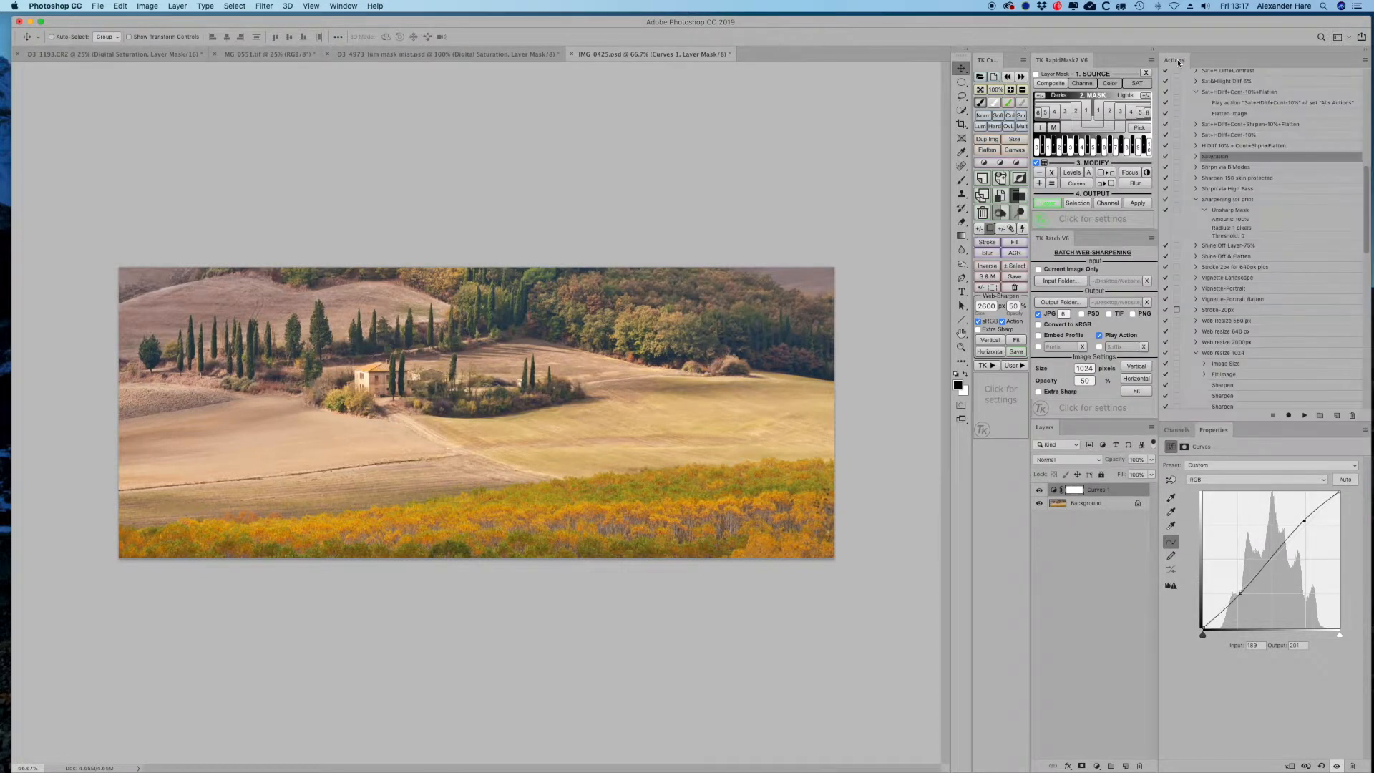
{"action": "scroll", "coordinate": [1213, 169], "scroll_direction": "up", "scroll_amount": 10}
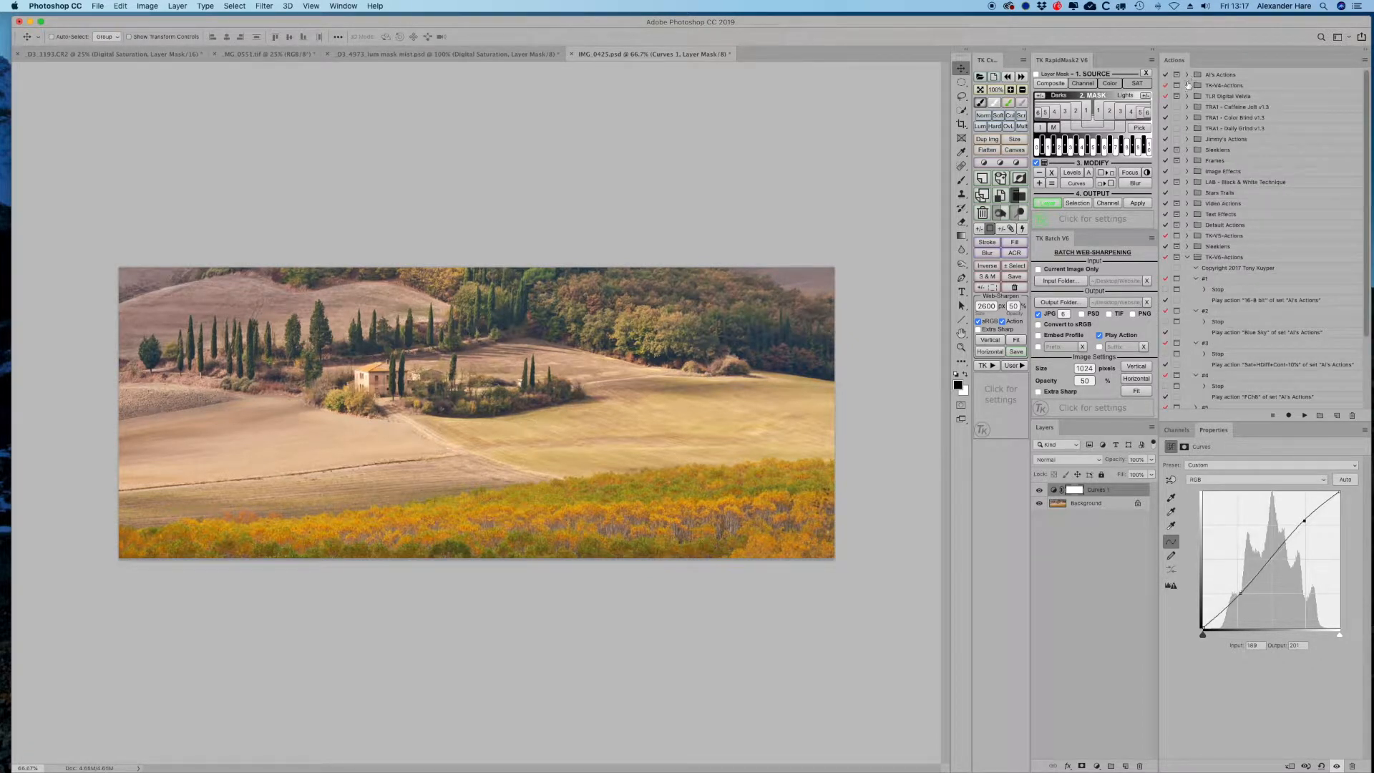
{"action": "left_click", "coordinate": [1187, 75]}
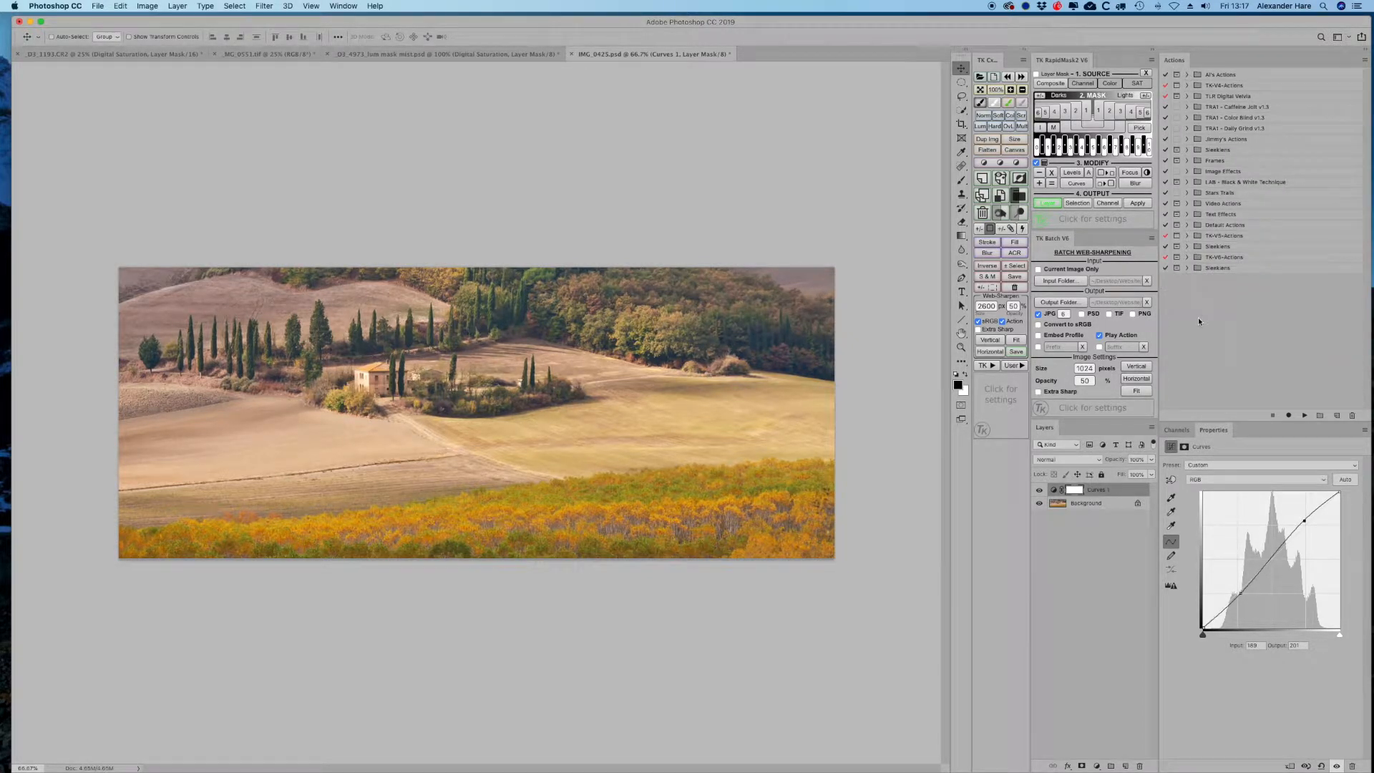
{"action": "left_click", "coordinate": [1187, 74]}
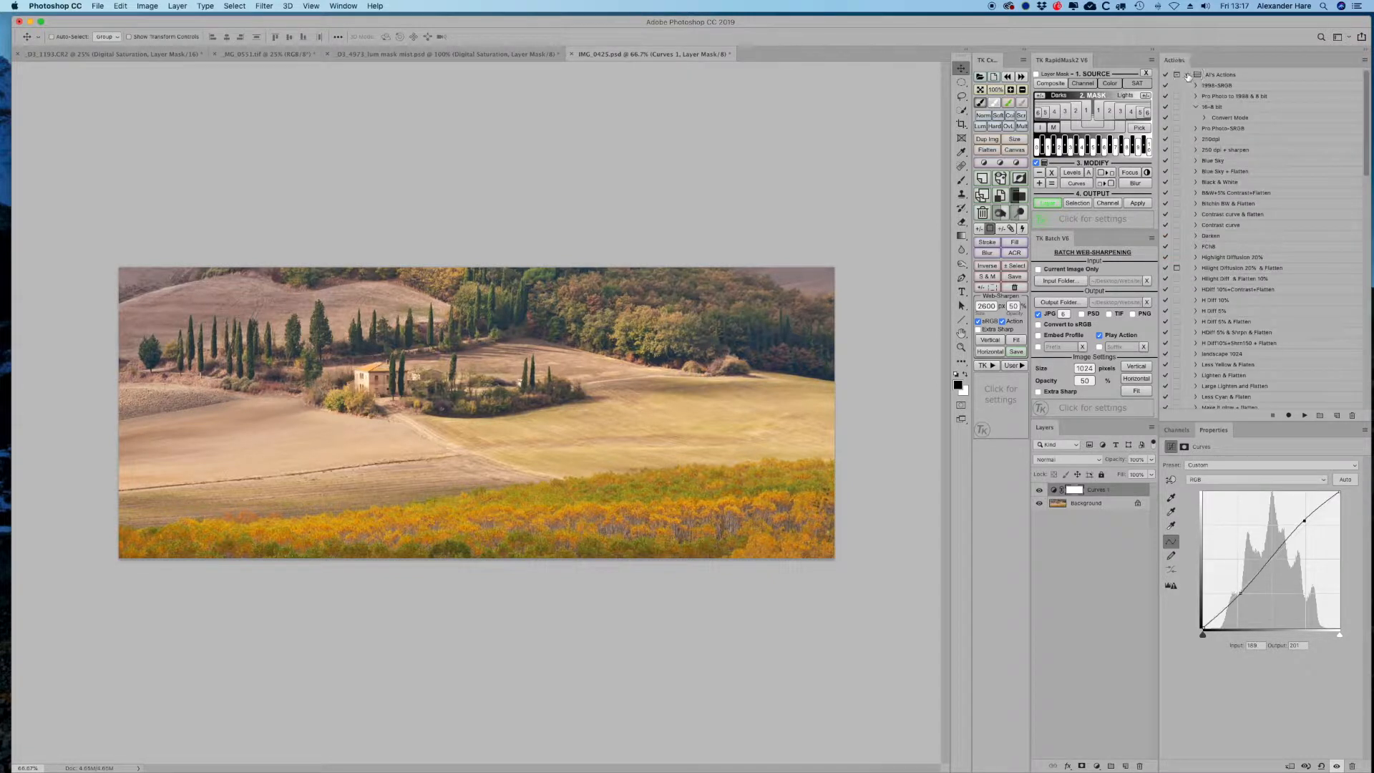
- Create a new action set named Bob's Actions
{"action": "left_click", "coordinate": [1318, 416]}
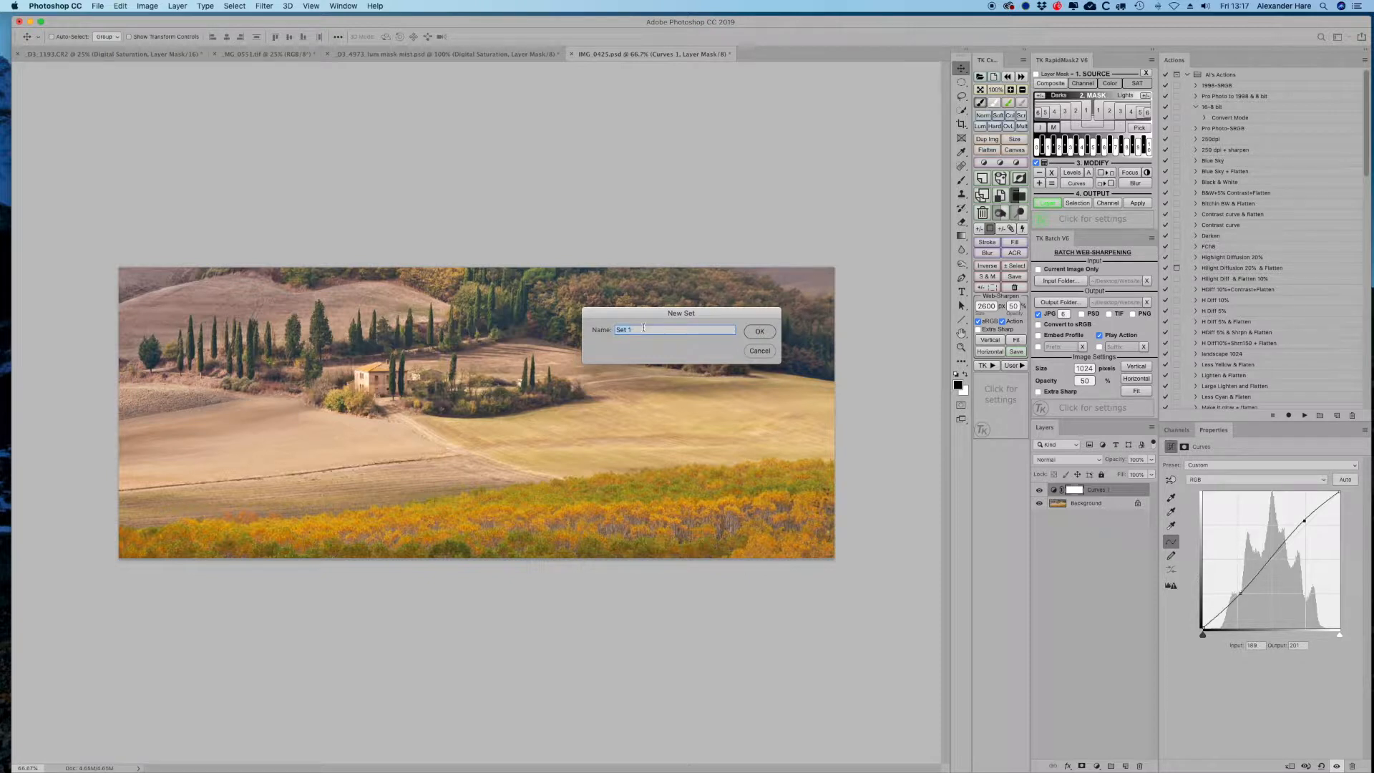
{"action": "type", "text": "Bob's Actions"}
{"action": "left_click", "coordinate": [759, 331]}
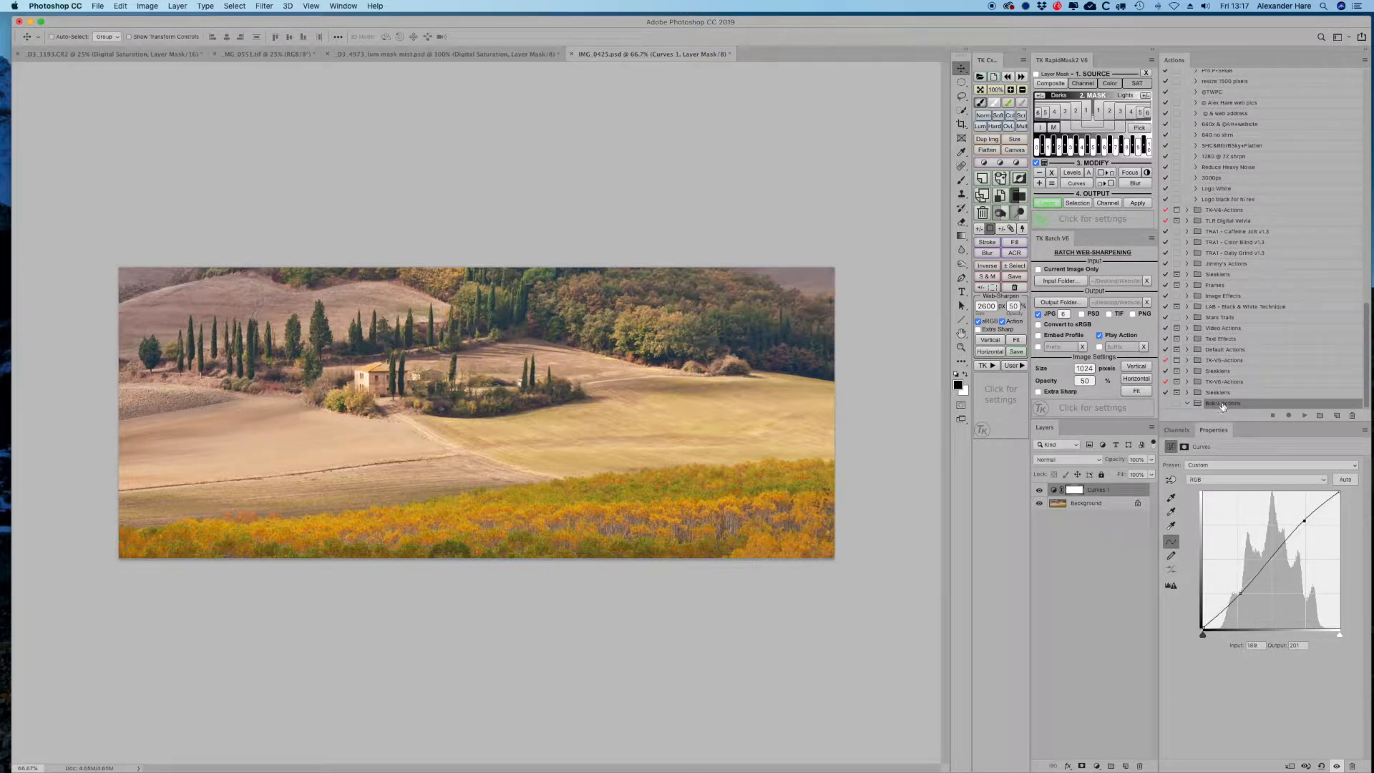
{"action": "left_click", "coordinate": [1334, 416]}
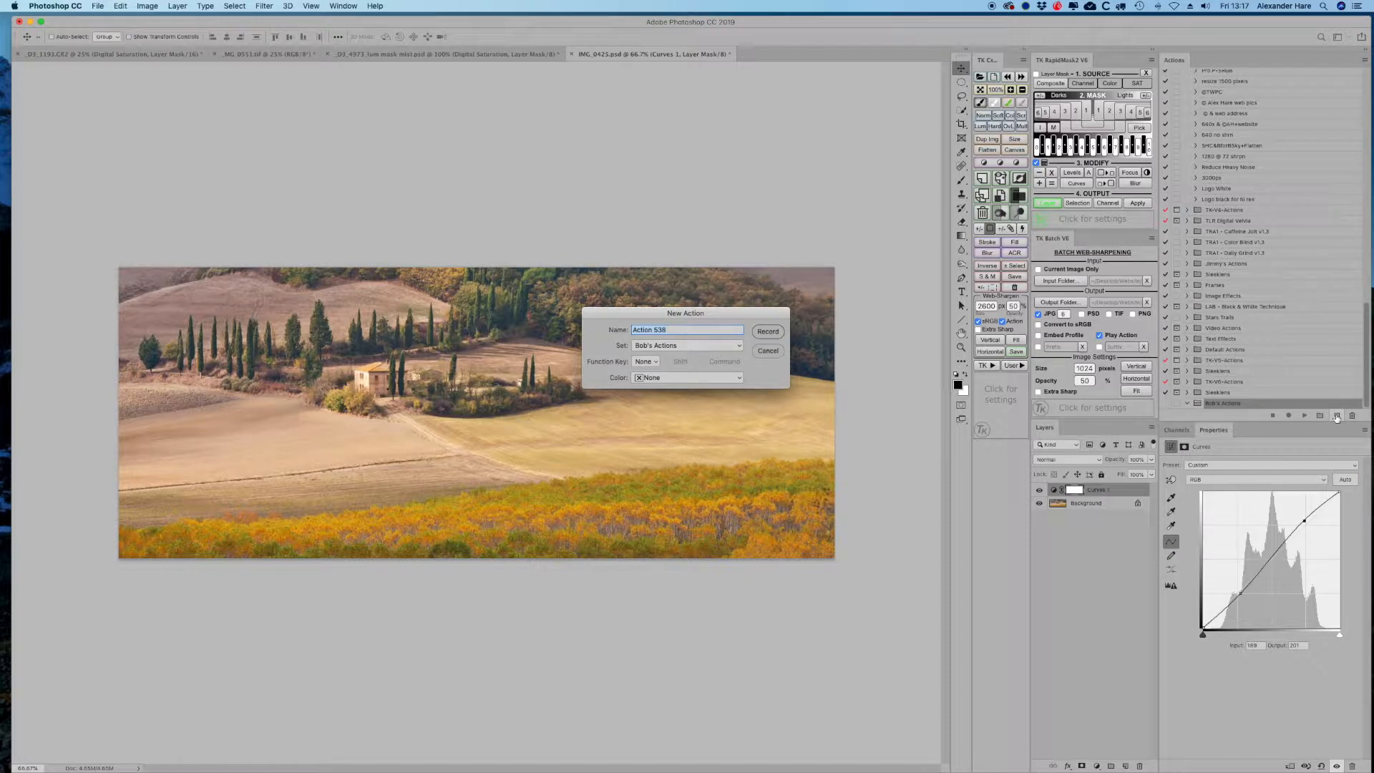
{"action": "type", "text": "Trst Action"}
{"action": "left_click", "coordinate": [768, 351]}
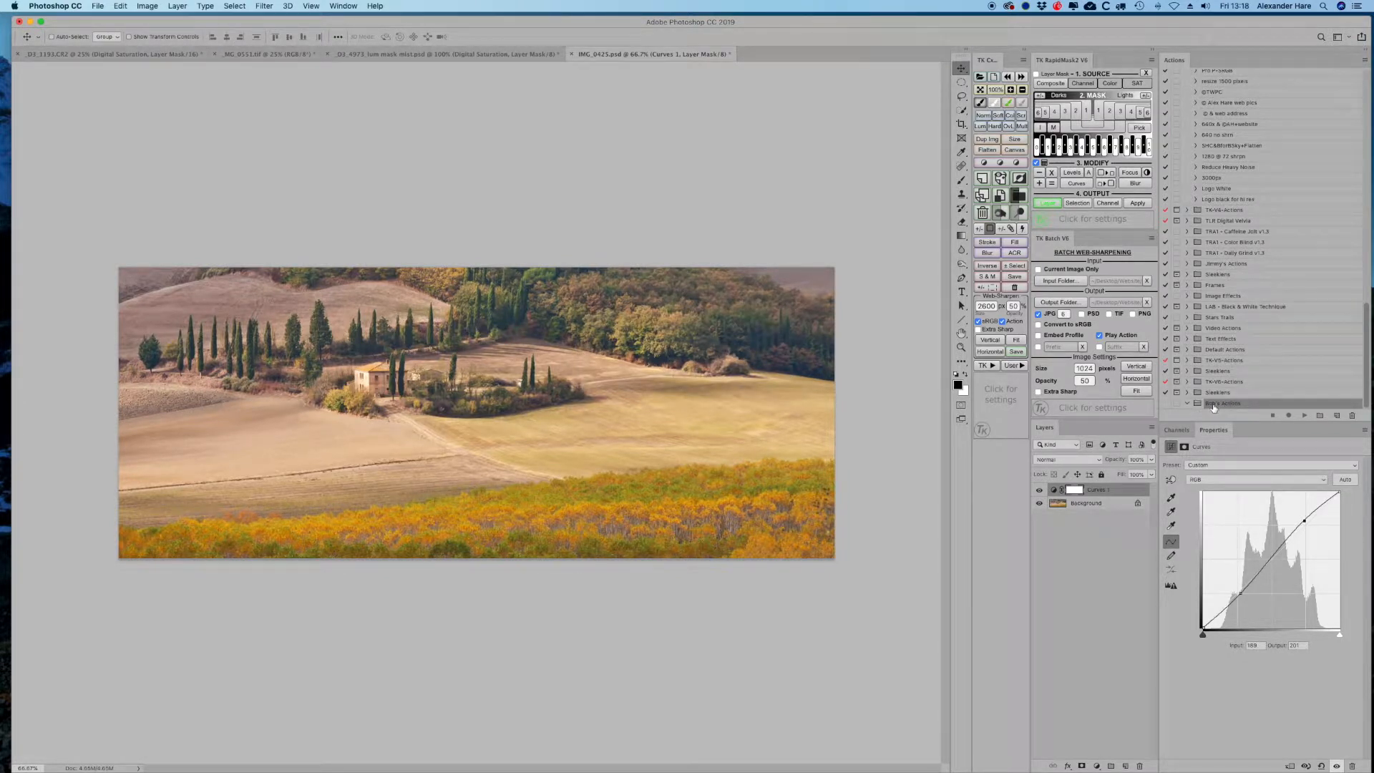
- Delete the Bob's Actions set
{"action": "left_click", "coordinate": [1351, 416]}
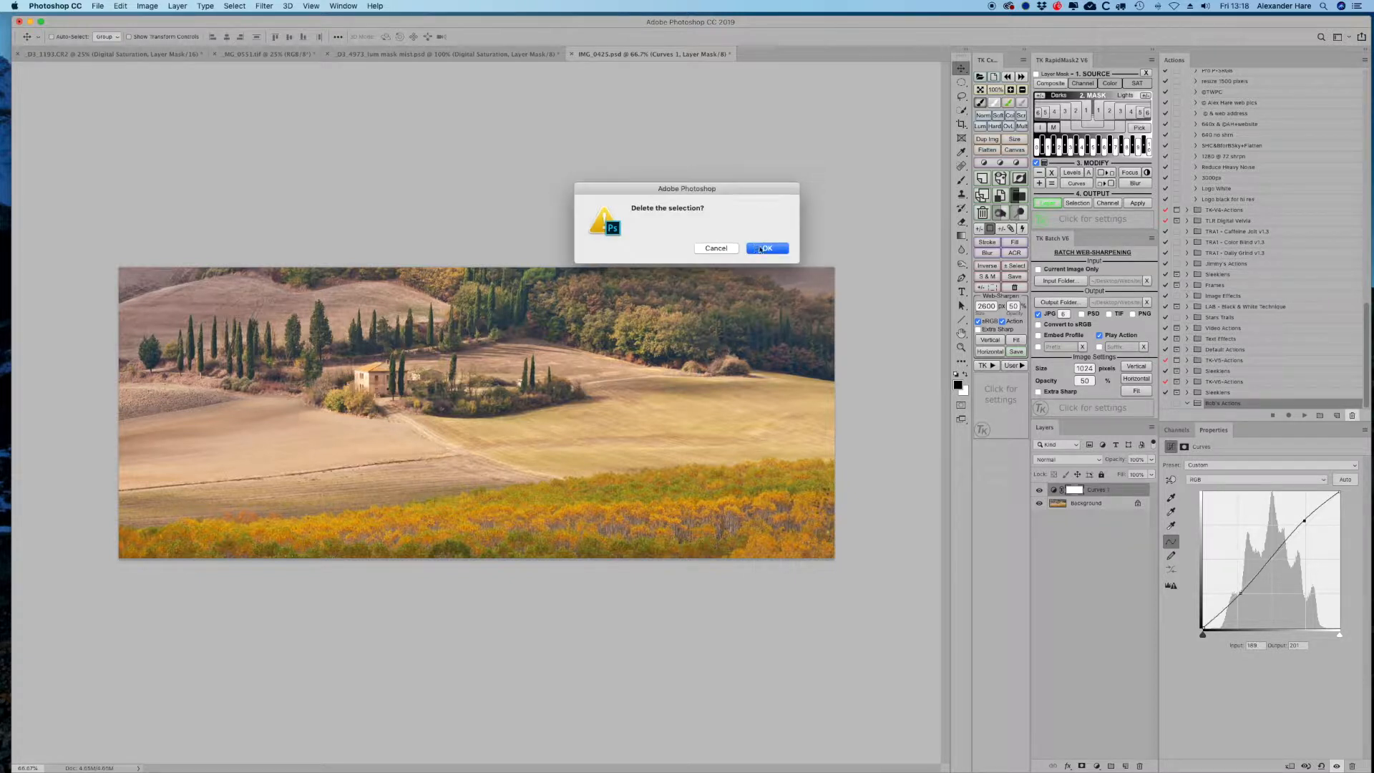
{"action": "left_click", "coordinate": [767, 249]}
- Toggle the Curves 1 layer's visibility to compare the image with and without it
{"action": "scroll", "coordinate": [1216, 179], "scroll_direction": "up", "scroll_amount": 10}
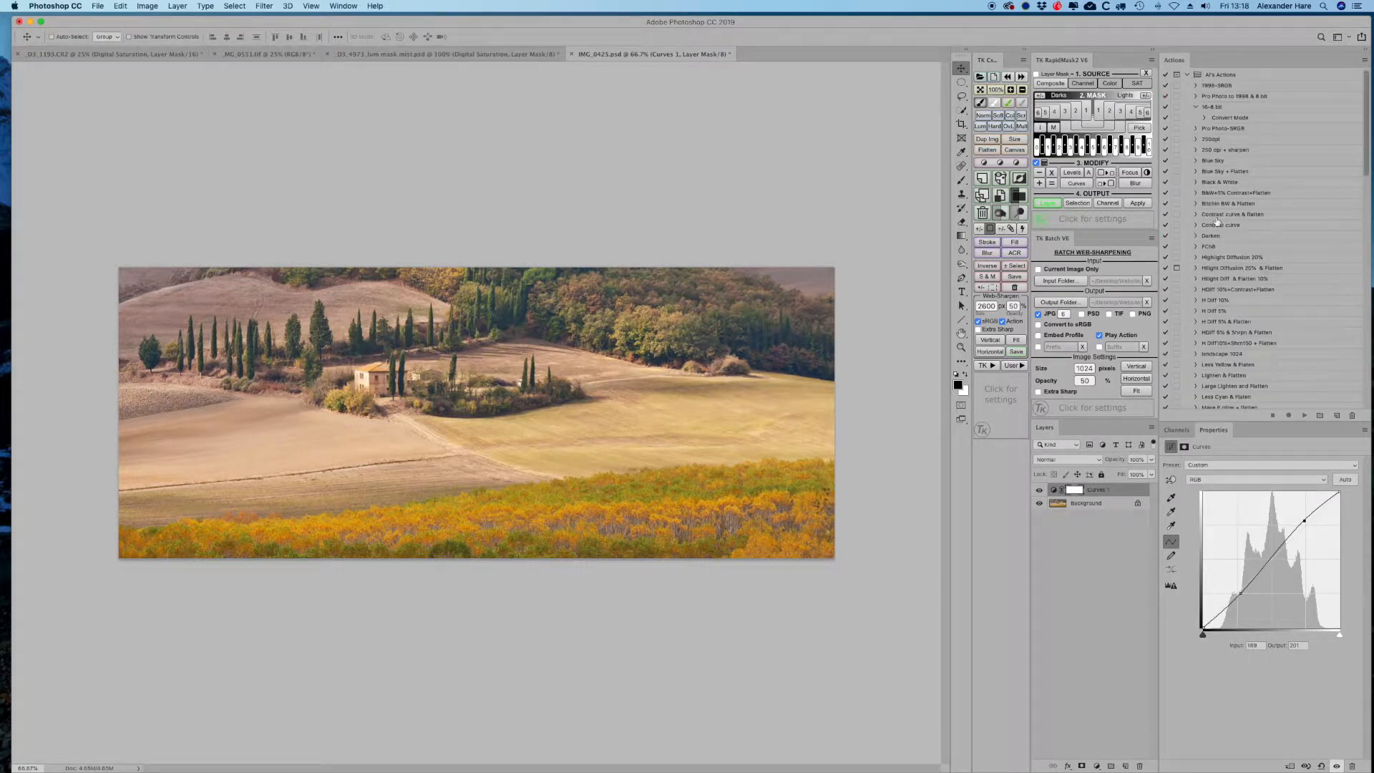
{"action": "scroll", "coordinate": [1218, 289], "scroll_direction": "down", "scroll_amount": 10}
{"action": "scroll", "coordinate": [1217, 290], "scroll_direction": "up", "scroll_amount": 10}
{"action": "left_click", "coordinate": [1039, 490]}
{"action": "left_click", "coordinate": [1062, 507]}
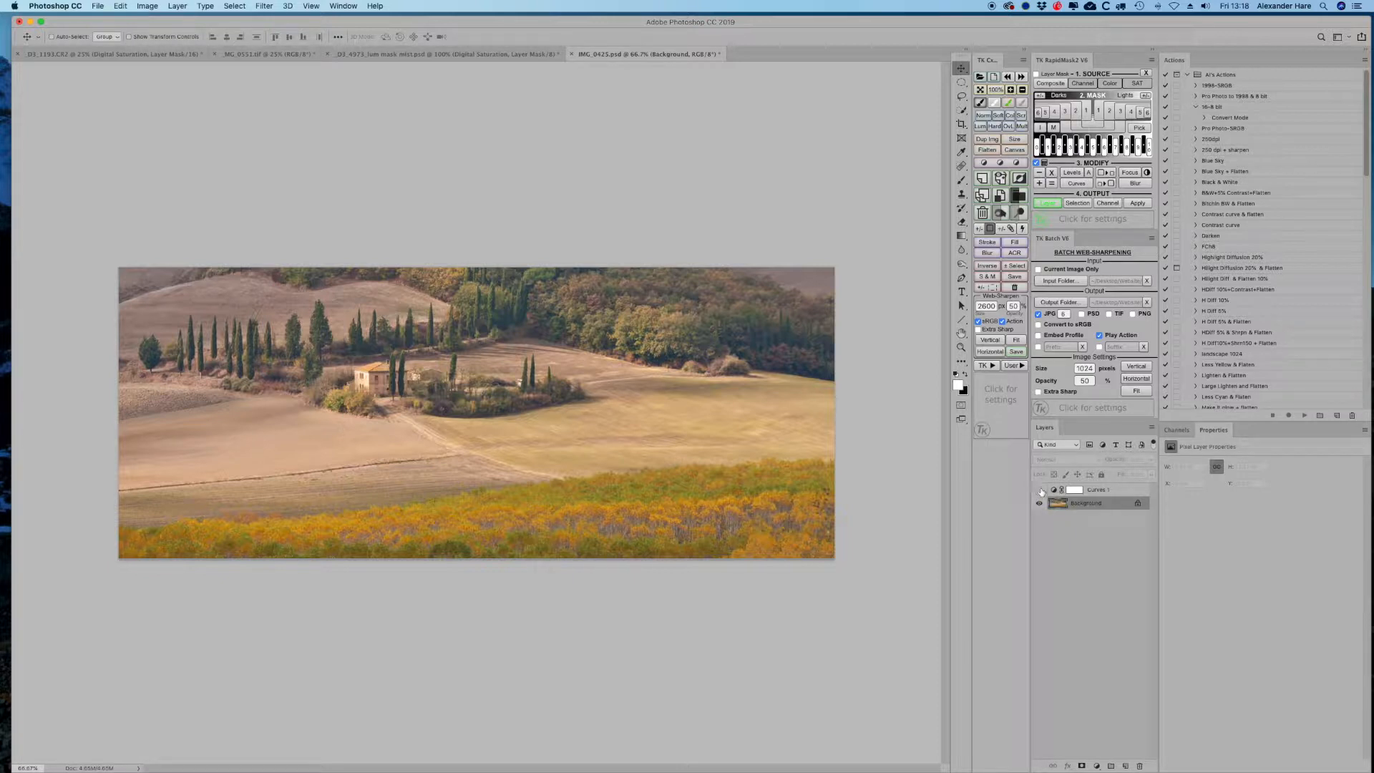
{"action": "left_click", "coordinate": [1039, 491]}
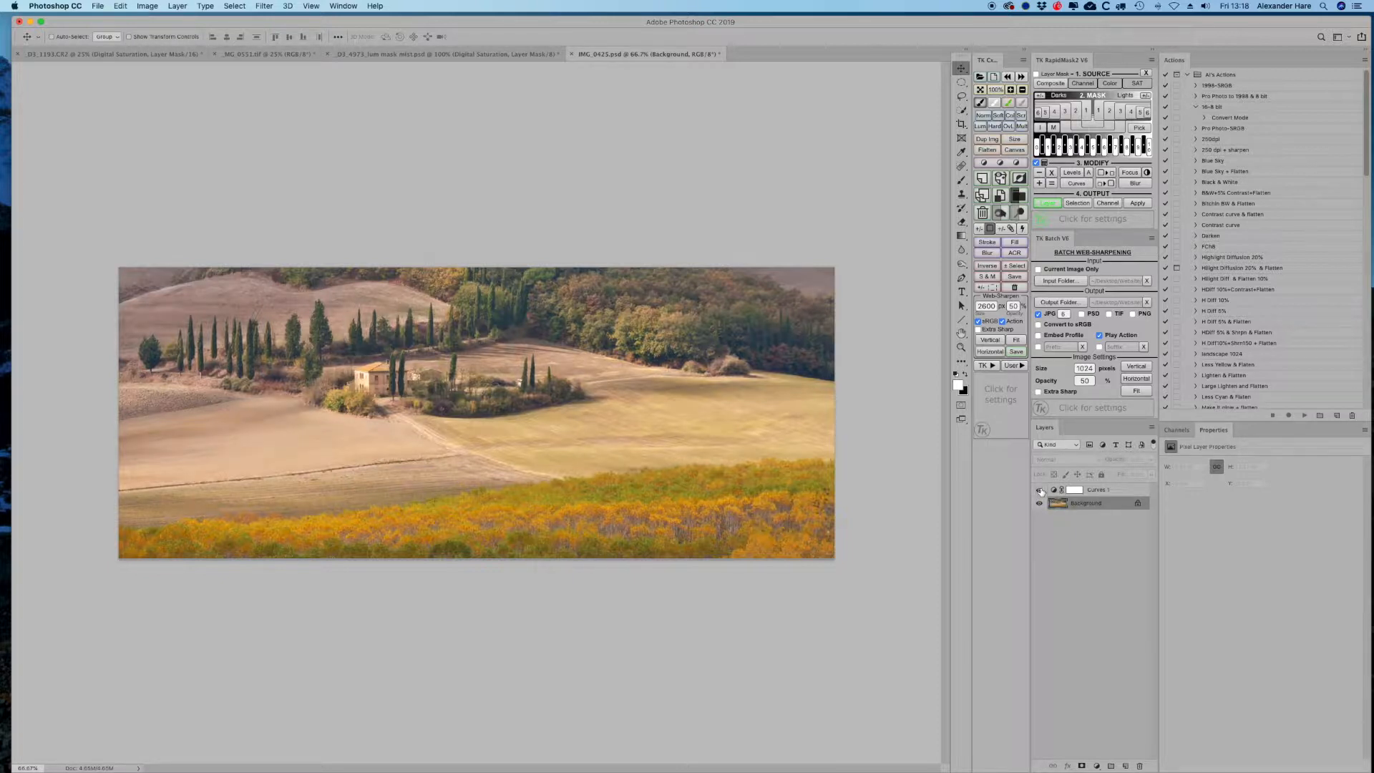
{"action": "left_click", "coordinate": [1107, 492]}
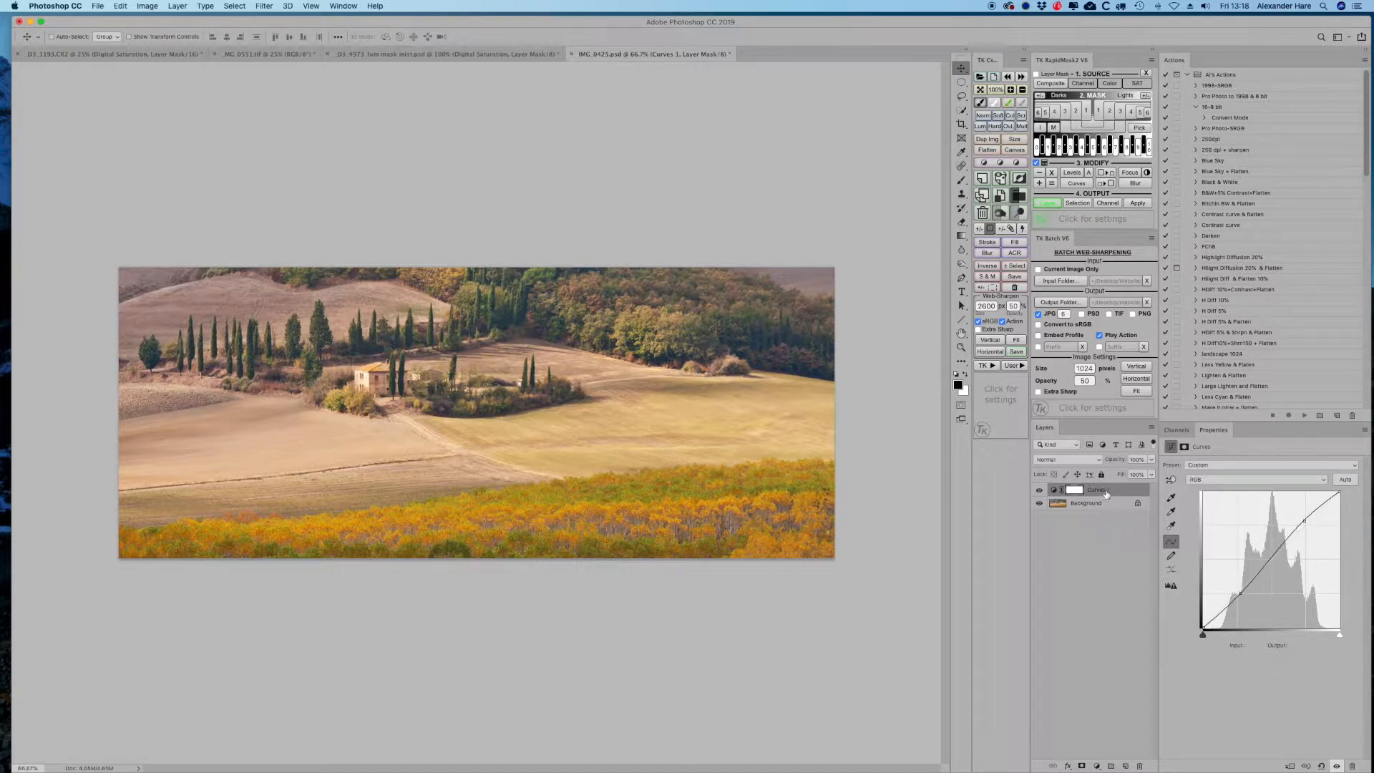
- Delete the existing Curves 1 adjustment layer
{"action": "left_click", "coordinate": [1152, 460]}
{"action": "mouse_move", "coordinate": [1151, 473]}
{"action": "left_mouse_down"}
{"action": "mouse_move", "coordinate": [1108, 474]}
{"action": "mouse_move", "coordinate": [1157, 473]}
{"action": "left_mouse_up"}
{"action": "left_click", "coordinate": [1100, 493]}
{"action": "left_click", "coordinate": [1137, 766]}
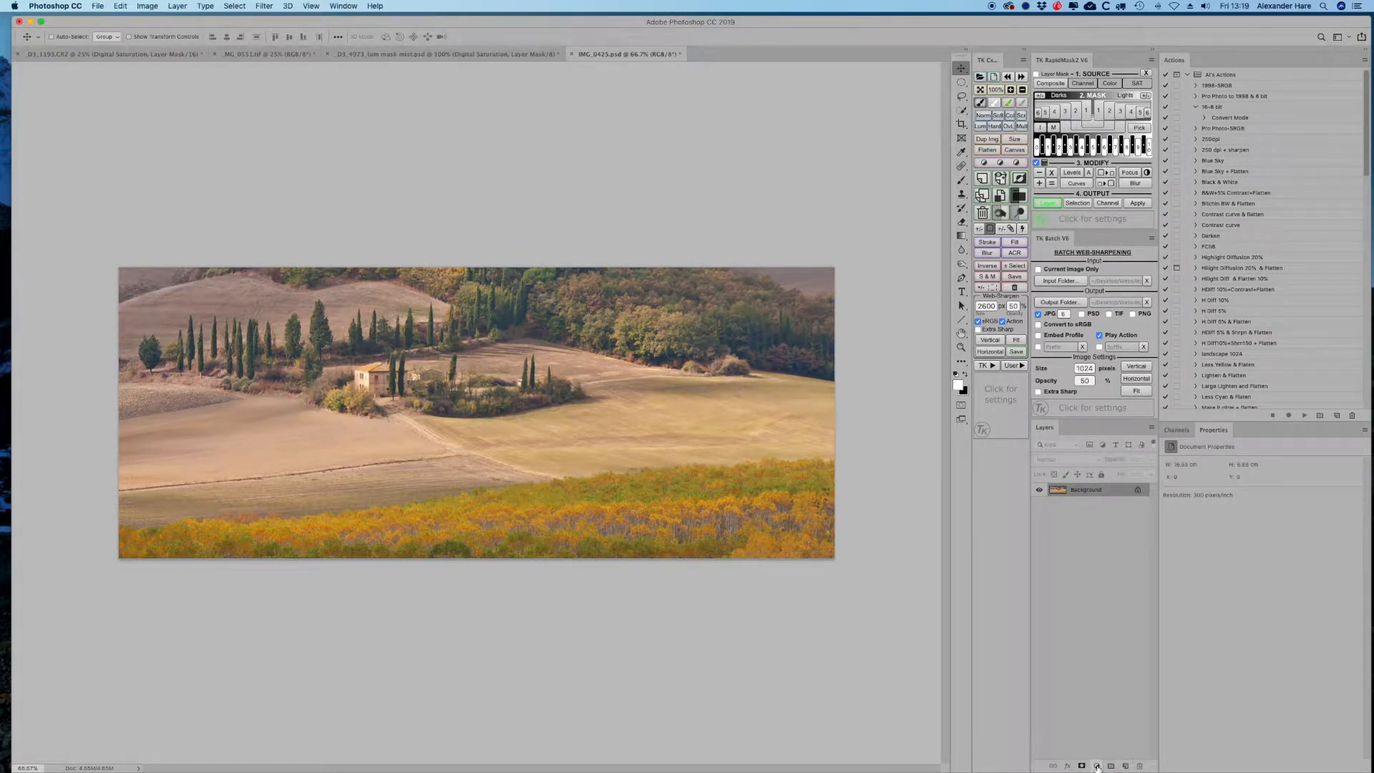
- Add a Curves adjustment layer and shape an S curve by raising the upper point and lowering the lower point
{"action": "left_click", "coordinate": [1097, 766]}
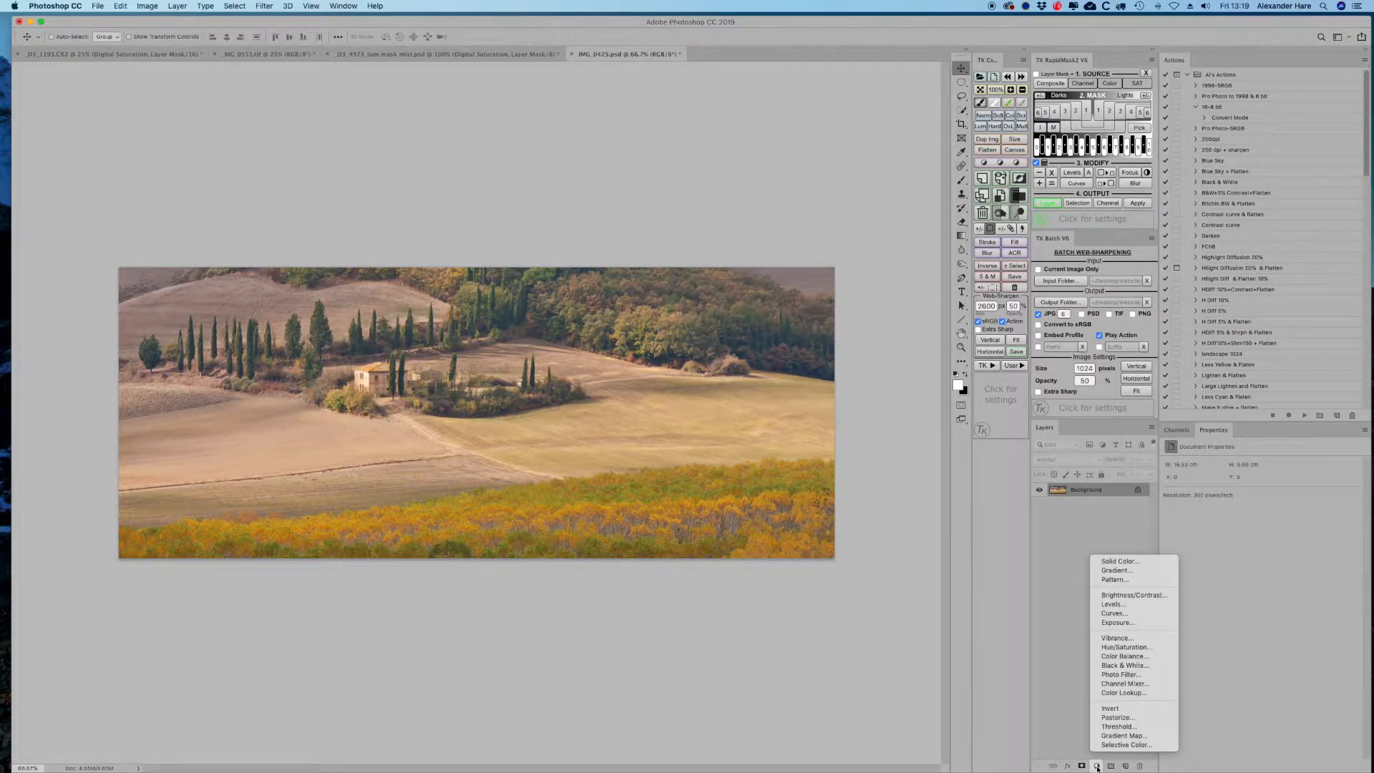
{"action": "left_click", "coordinate": [1119, 613]}
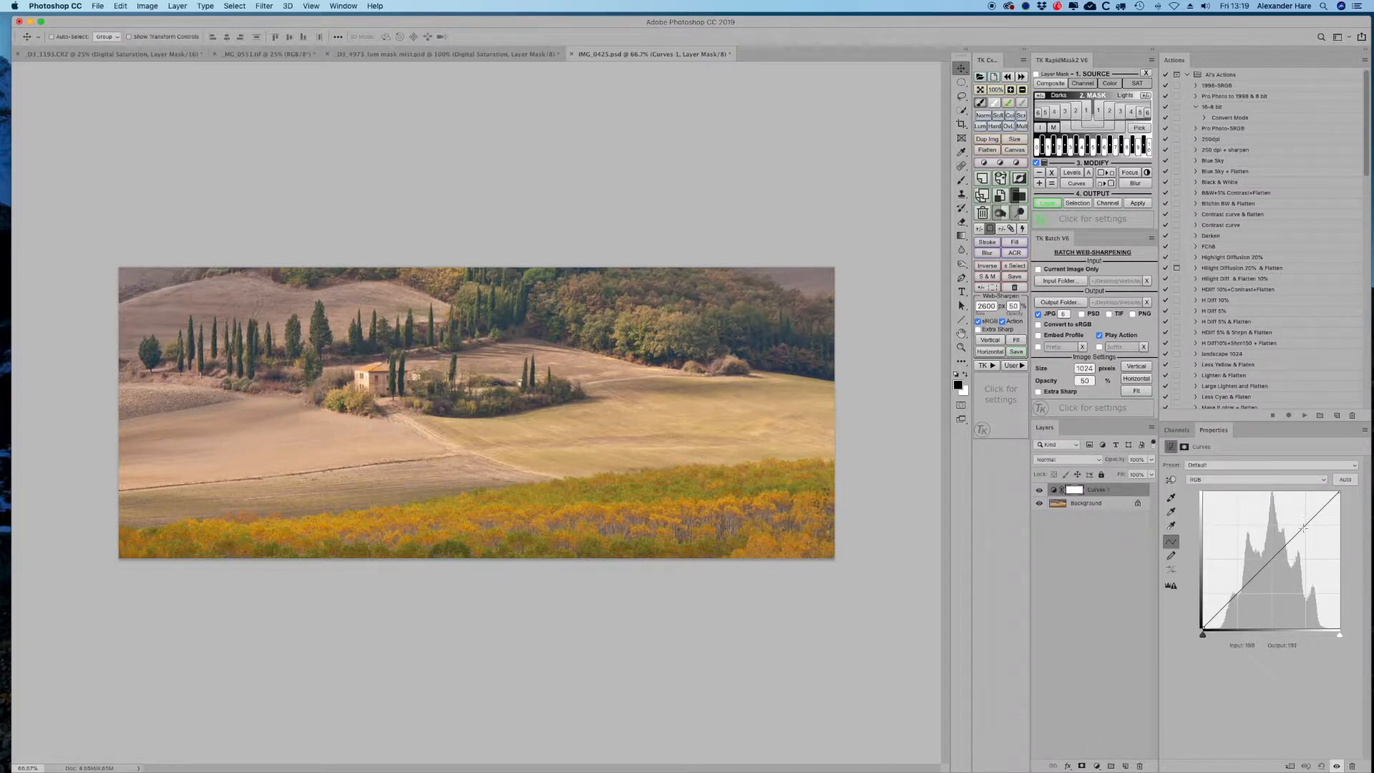
{"action": "left_click_drag", "start_coordinate": [1301, 528], "coordinate": [1303, 523]}
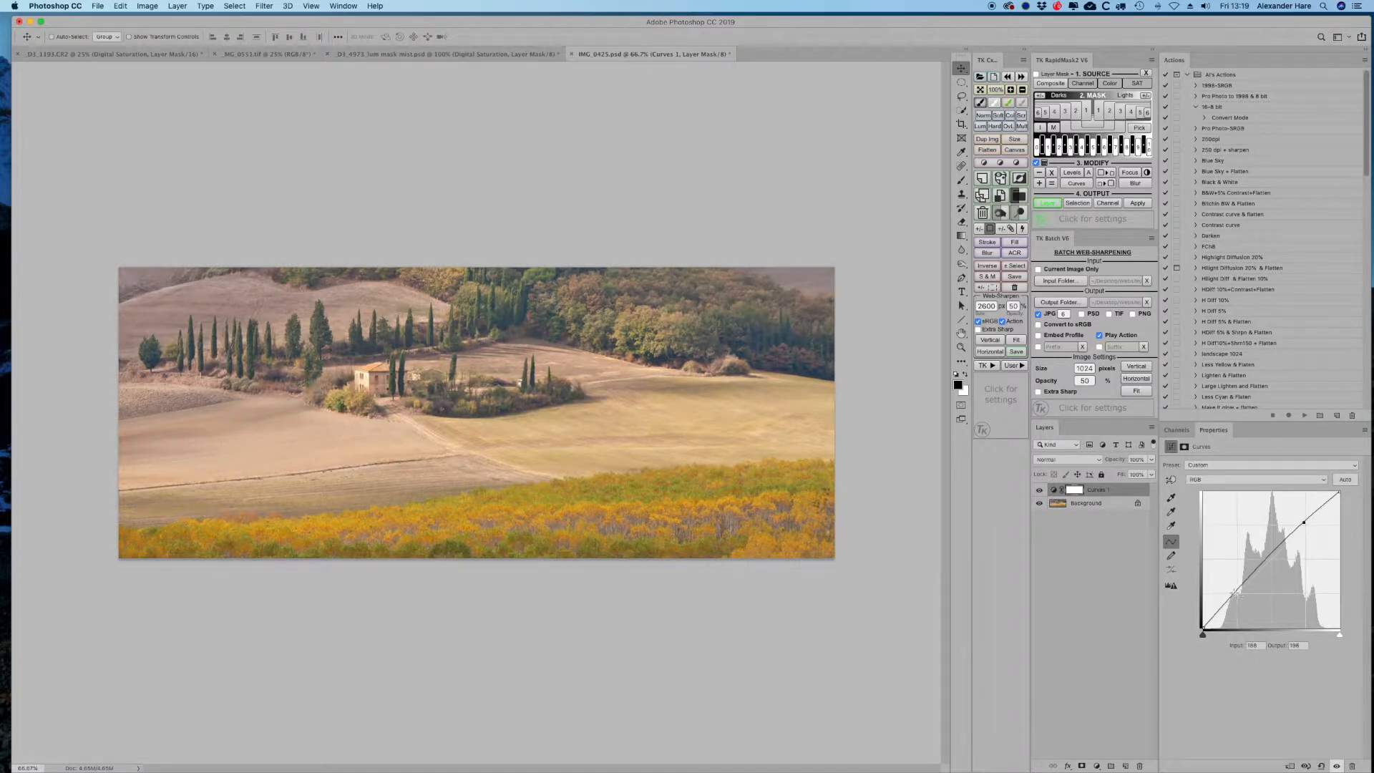
{"action": "left_click_drag", "start_coordinate": [1234, 592], "coordinate": [1236, 596]}
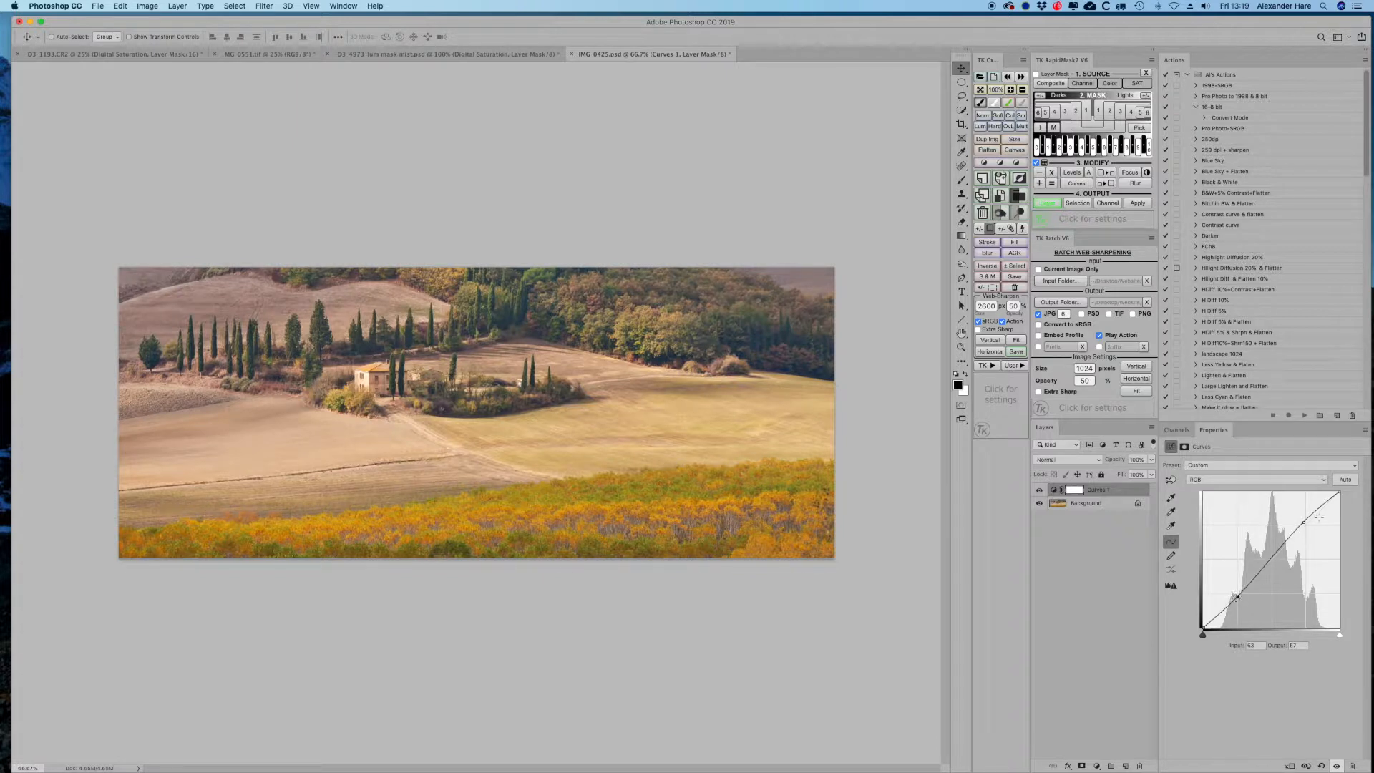
- Toggle the curves layer's visibility to compare before and after
{"action": "left_click", "coordinate": [1039, 490]}
{"action": "left_click", "coordinate": [1038, 490]}
{"action": "left_click", "coordinate": [1039, 490]}
{"action": "left_click", "coordinate": [1039, 490]}
- Play the Contrast curve action on the image
{"action": "left_click", "coordinate": [1223, 226]}
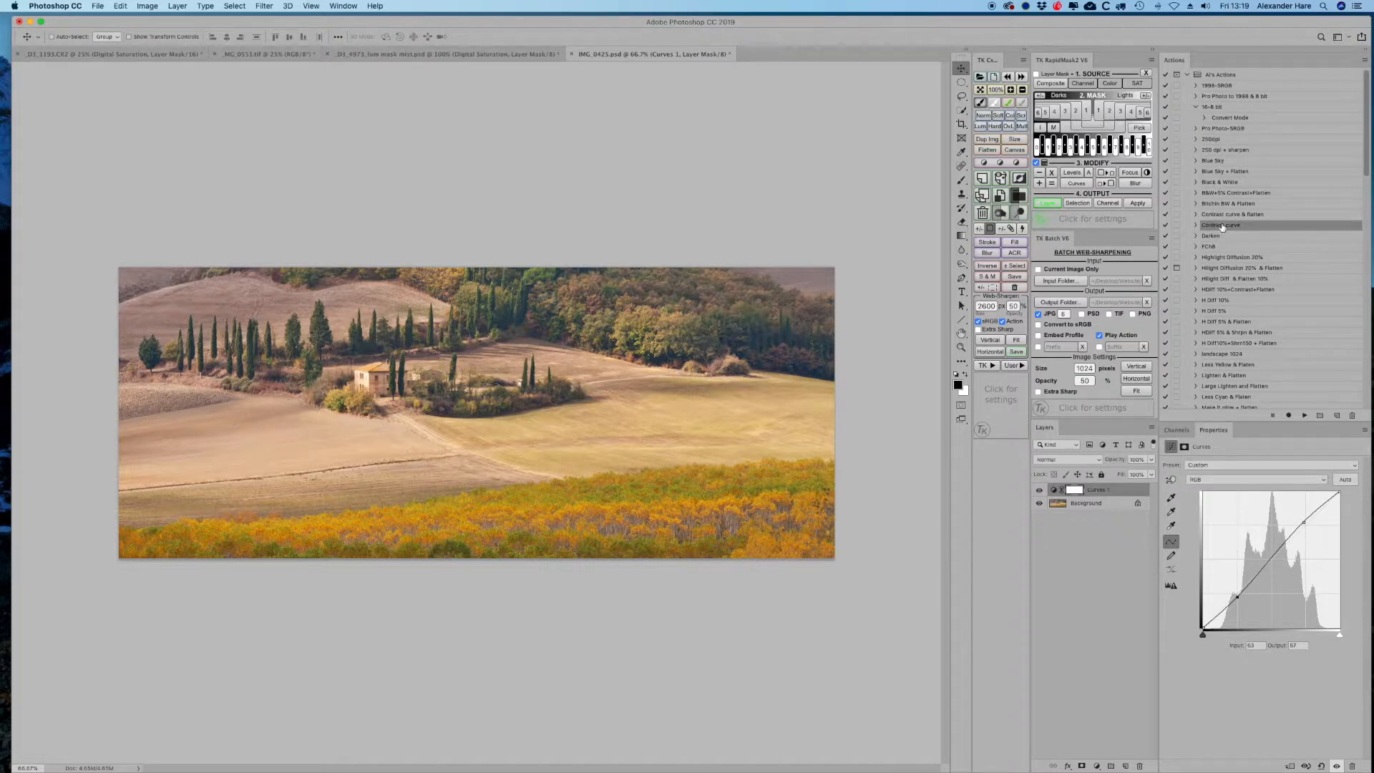
{"action": "left_click", "coordinate": [1304, 415]}
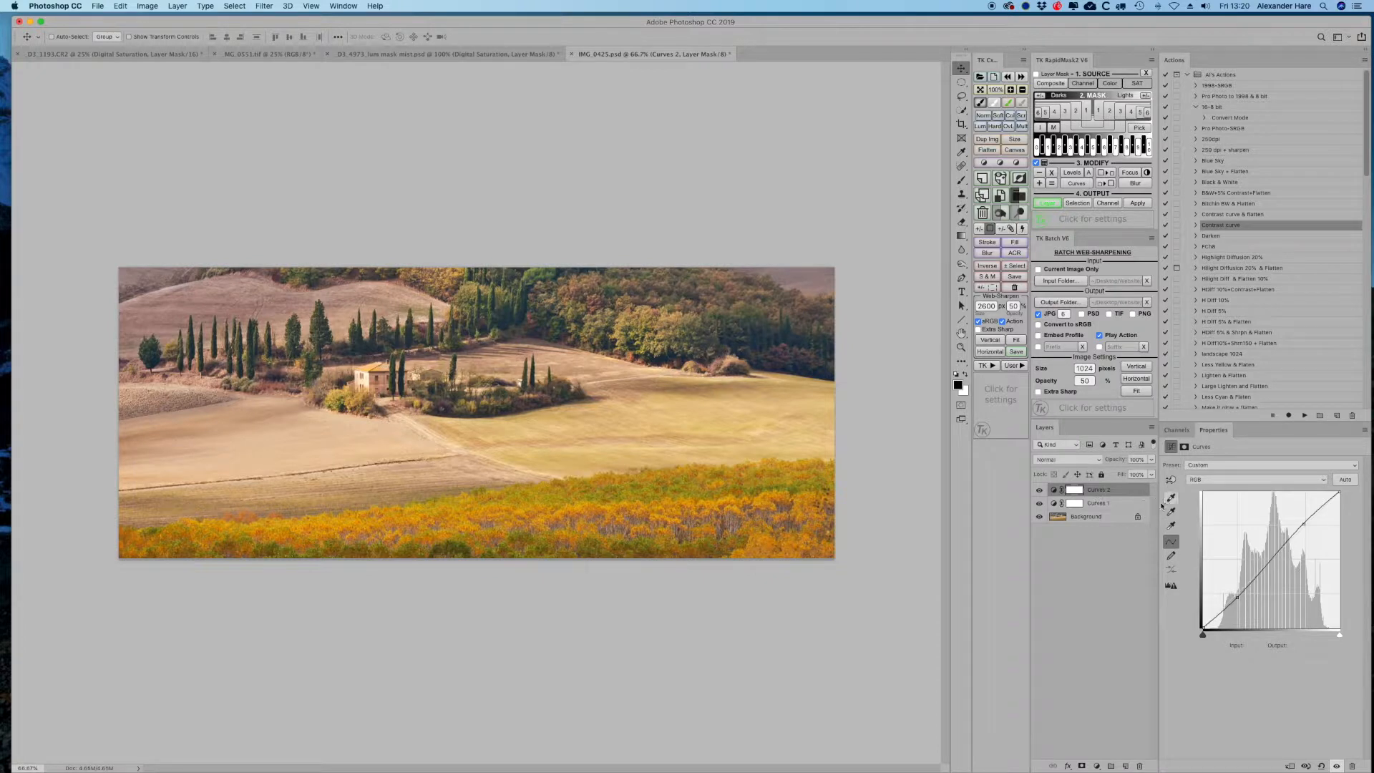
- Toggle the two curves layers' visibility to compare their effects
{"action": "left_click", "coordinate": [1038, 503]}
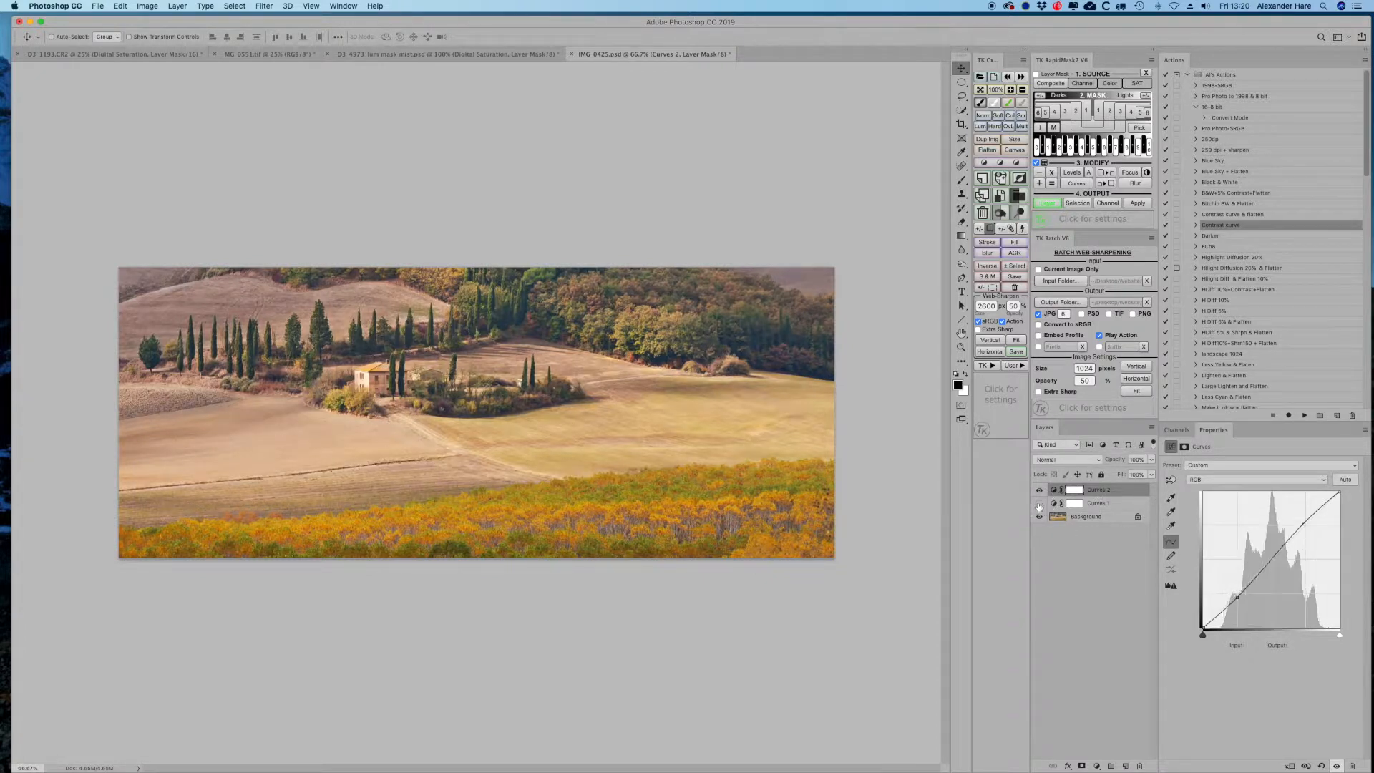
{"action": "left_click", "coordinate": [1039, 490]}
{"action": "left_click", "coordinate": [1038, 490]}
{"action": "left_click", "coordinate": [1038, 491]}
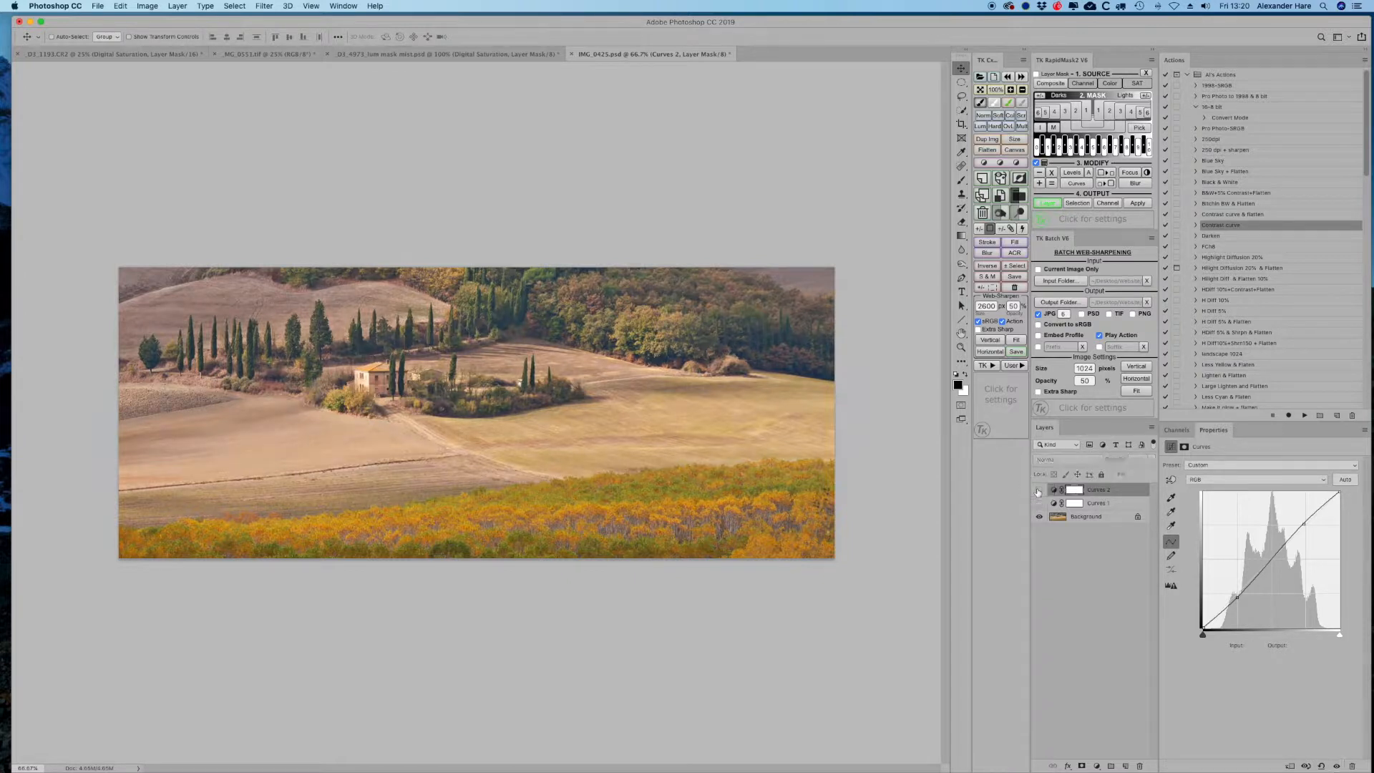
- Delete both curves adjustment layers
{"action": "left_click", "coordinate": [1139, 766]}
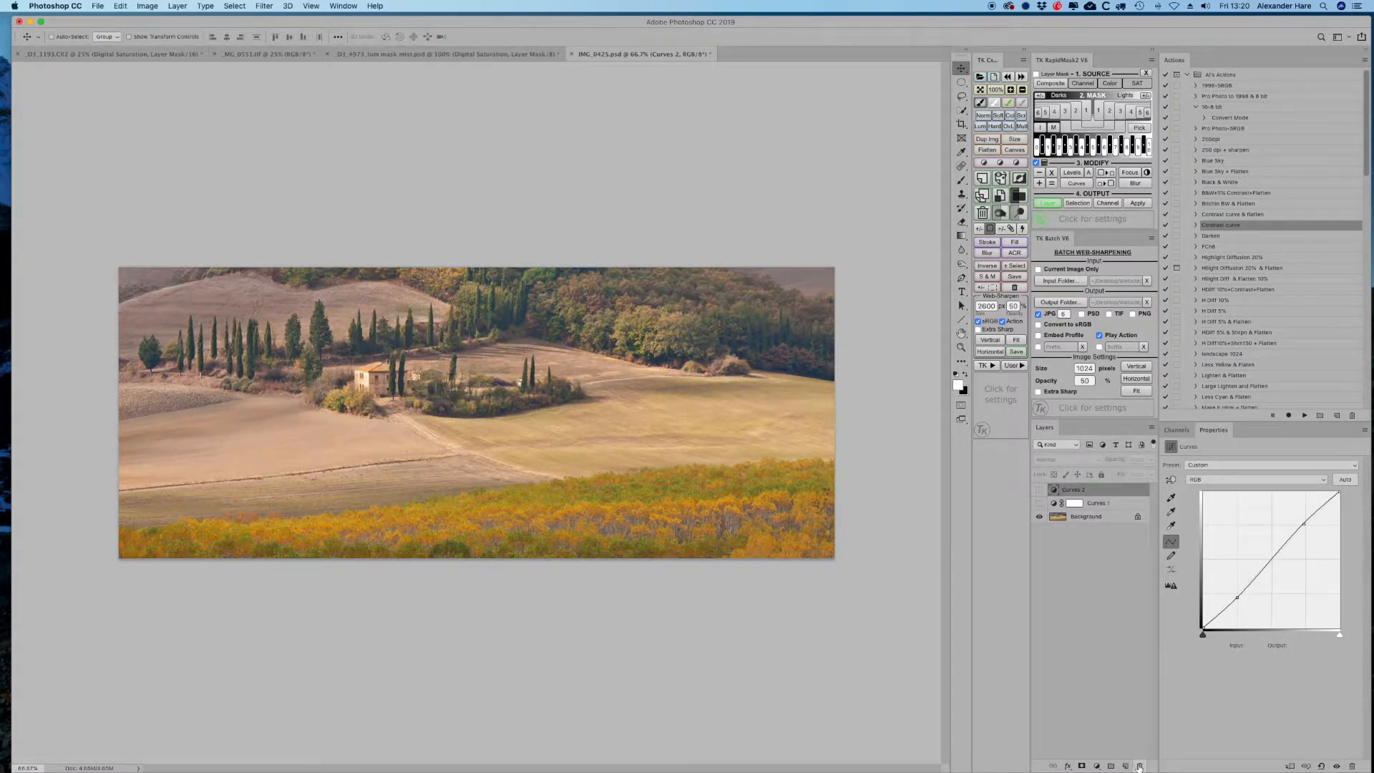
{"action": "left_click", "coordinate": [1139, 766]}
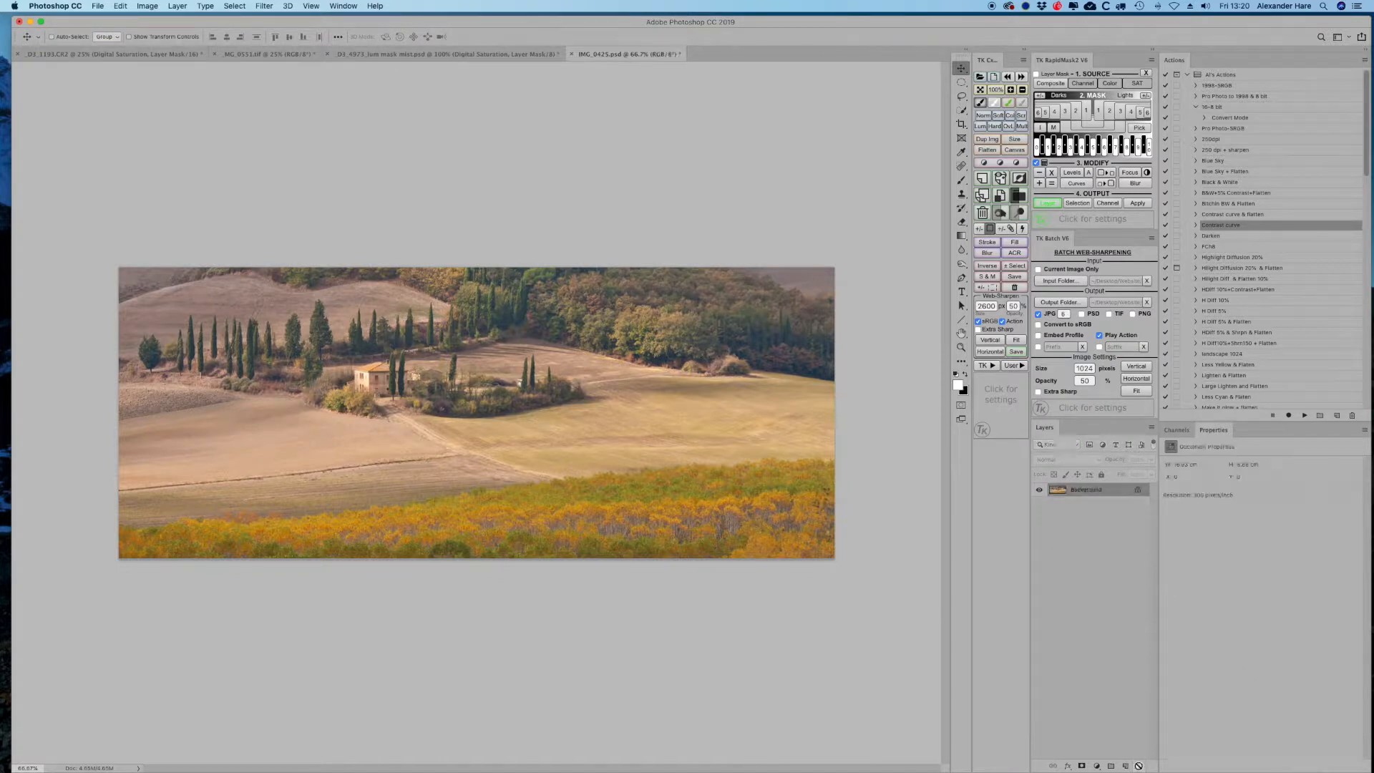
- Create a new action named Contrast S Curve in the AI's Actions set and start recording
{"action": "left_click", "coordinate": [1337, 416]}
{"action": "type", "text": "Contrast S Curve"}
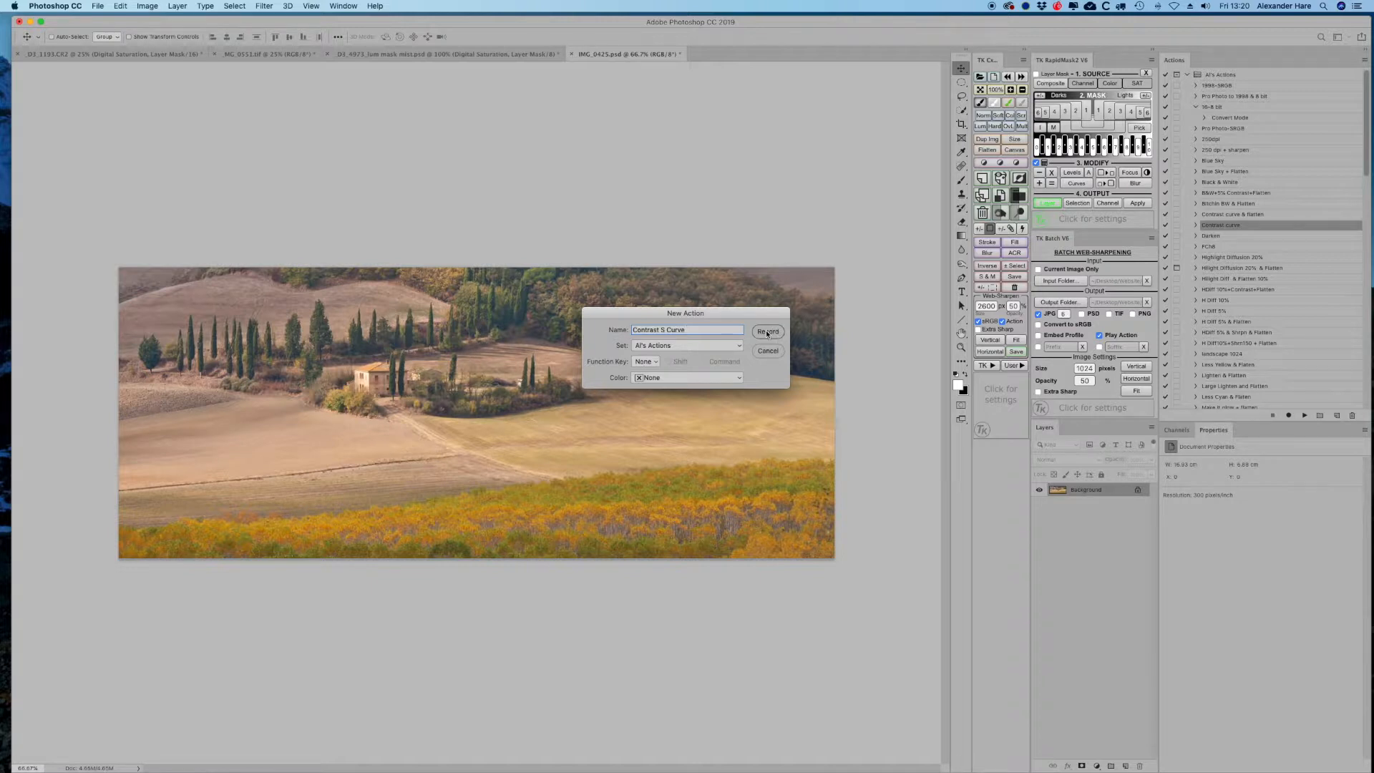
{"action": "left_click", "coordinate": [767, 333]}
{"action": "left_click", "coordinate": [767, 332]}
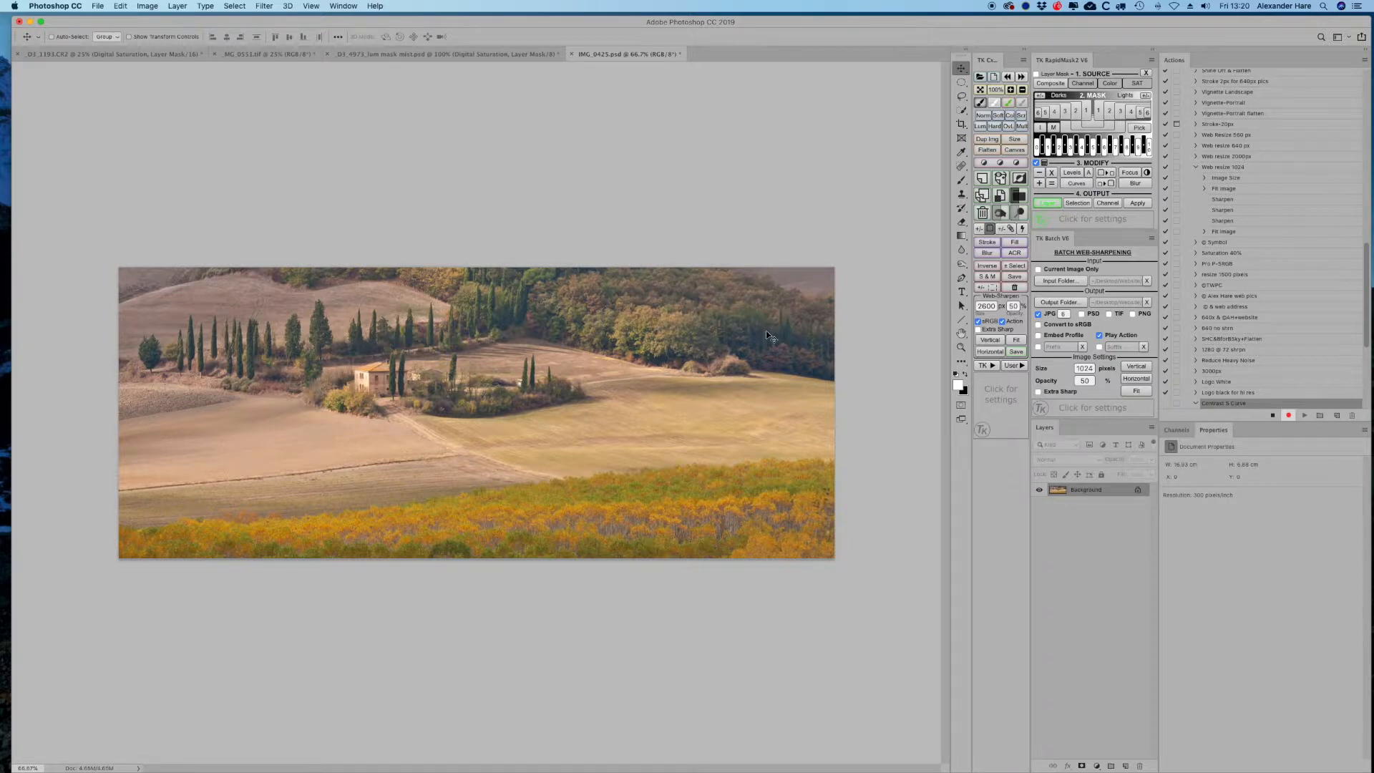
- Record adding a Curves adjustment layer with an S curve: raise the upper point, lower the lower point
{"action": "left_click", "coordinate": [1271, 416]}
{"action": "left_click", "coordinate": [1097, 766]}
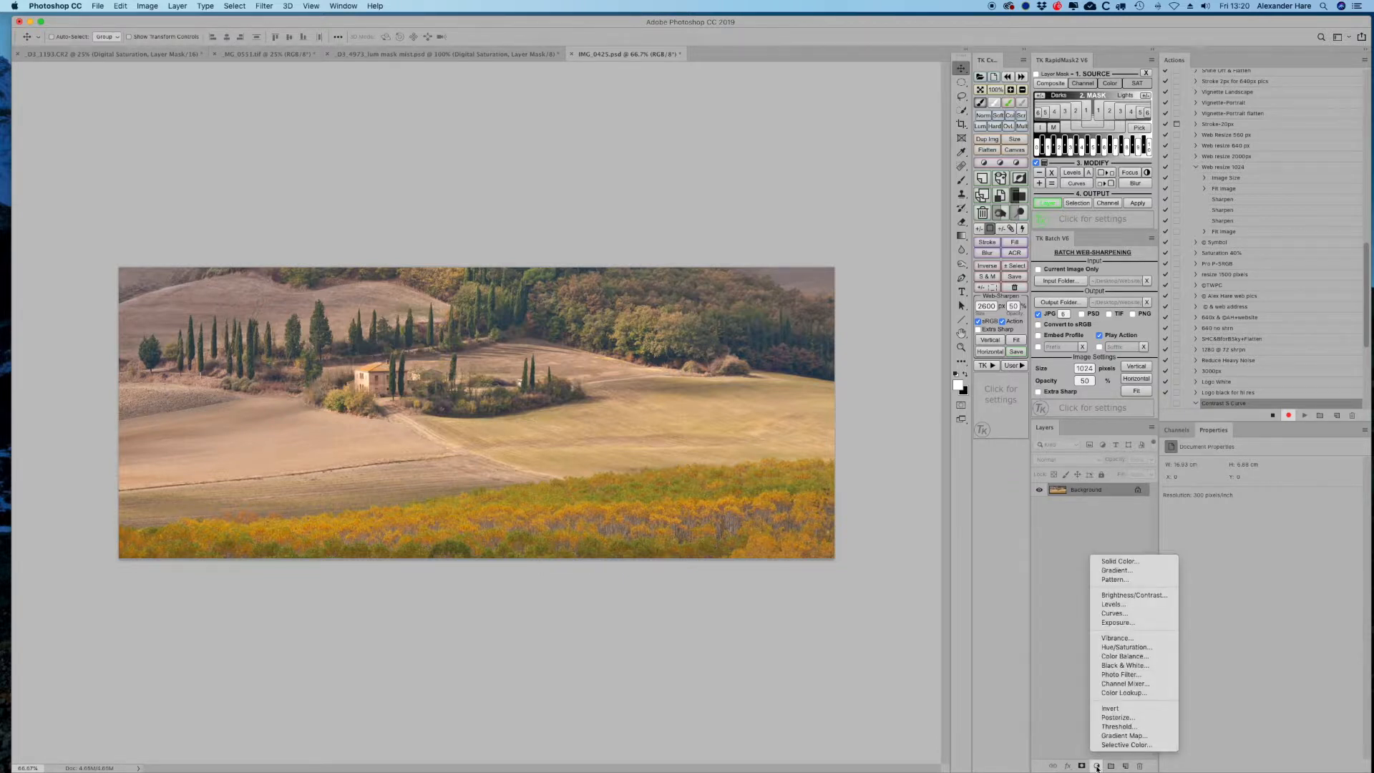
{"action": "left_click", "coordinate": [1114, 613]}
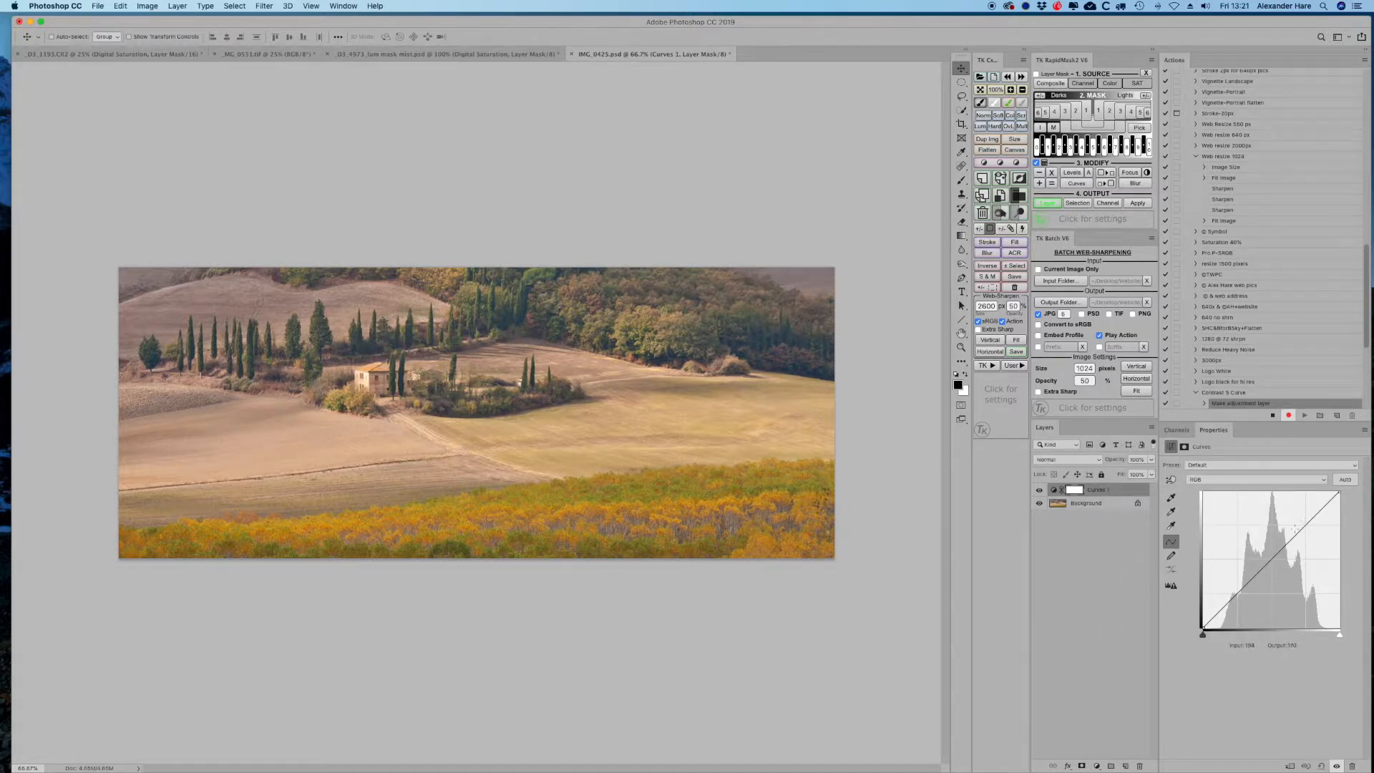
{"action": "left_click_drag", "start_coordinate": [1304, 527], "coordinate": [1303, 524]}
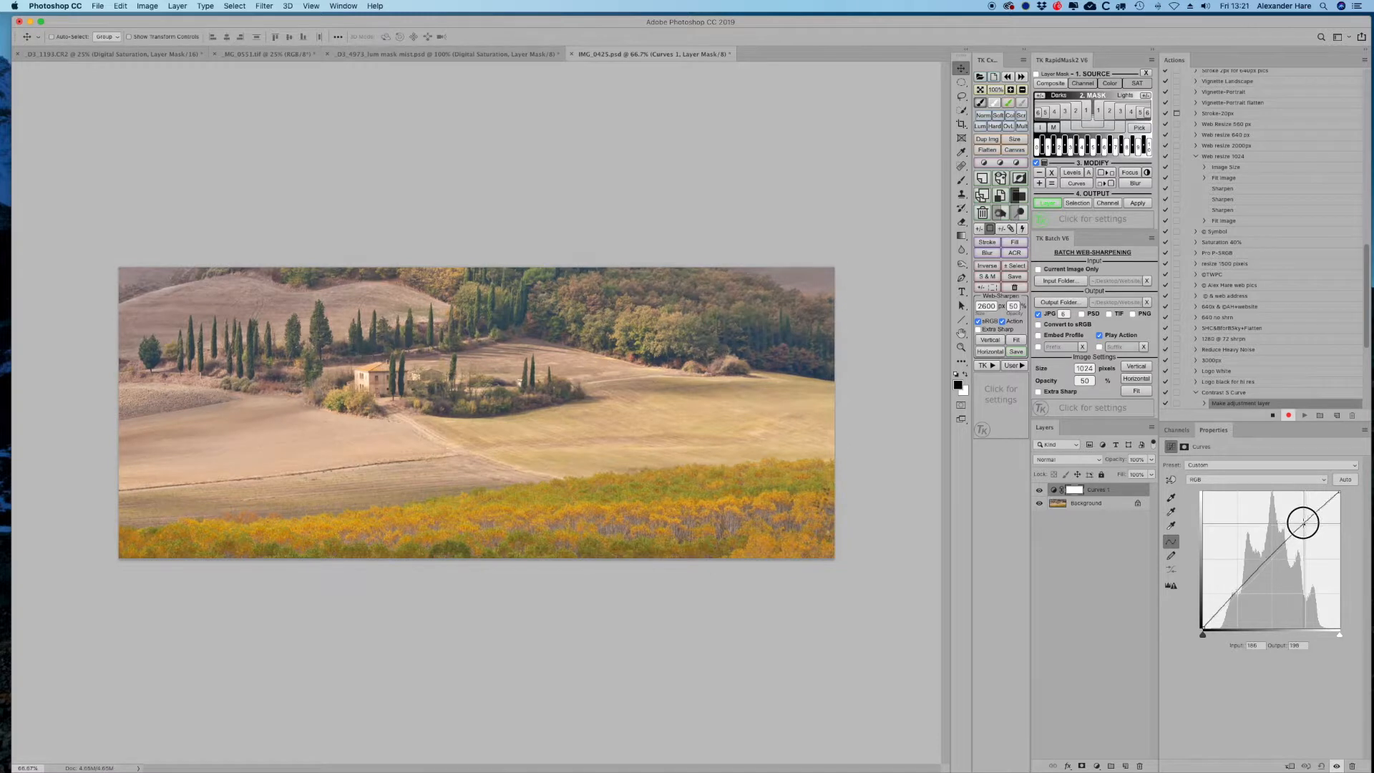
{"action": "left_click_drag", "start_coordinate": [1238, 590], "coordinate": [1239, 596]}
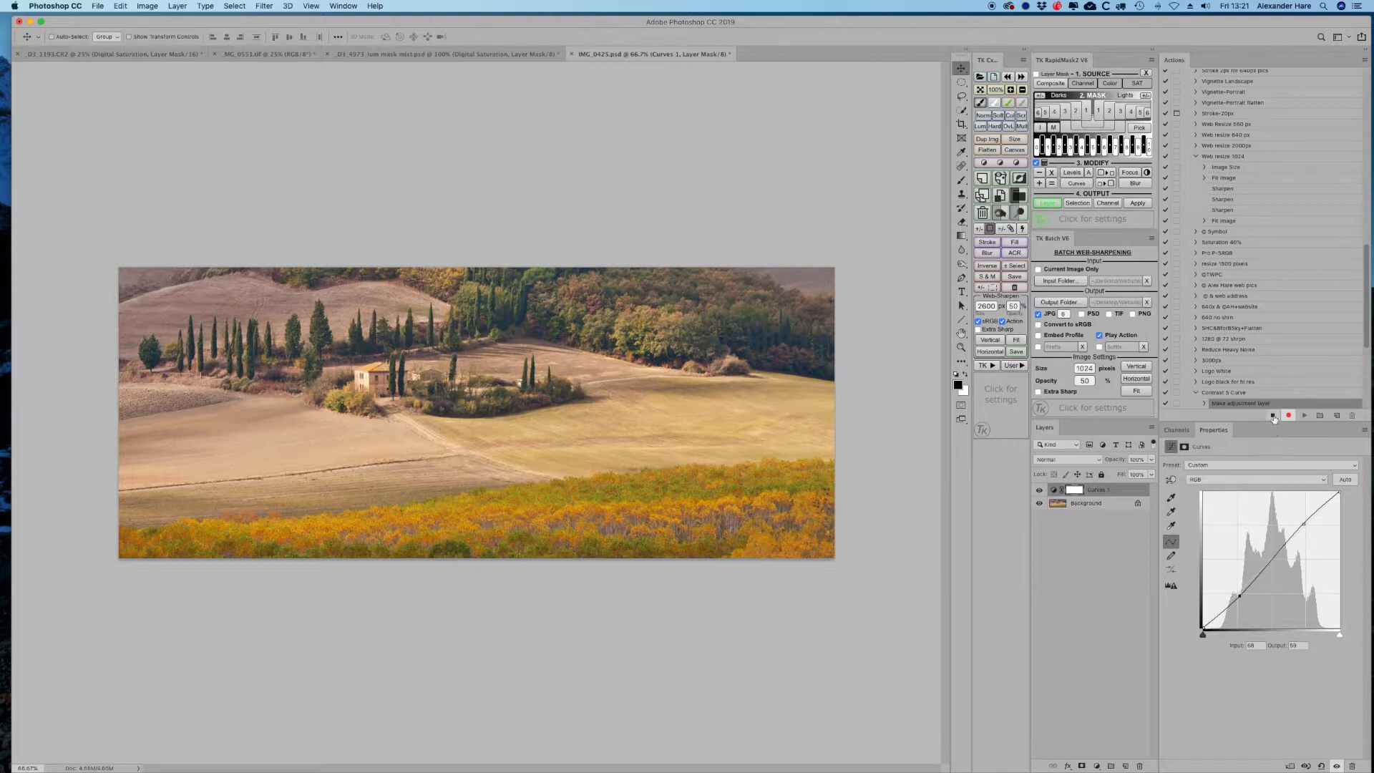
- Rename the curves layer to Contrast S Curve
{"action": "double_click", "coordinate": [1104, 491]}
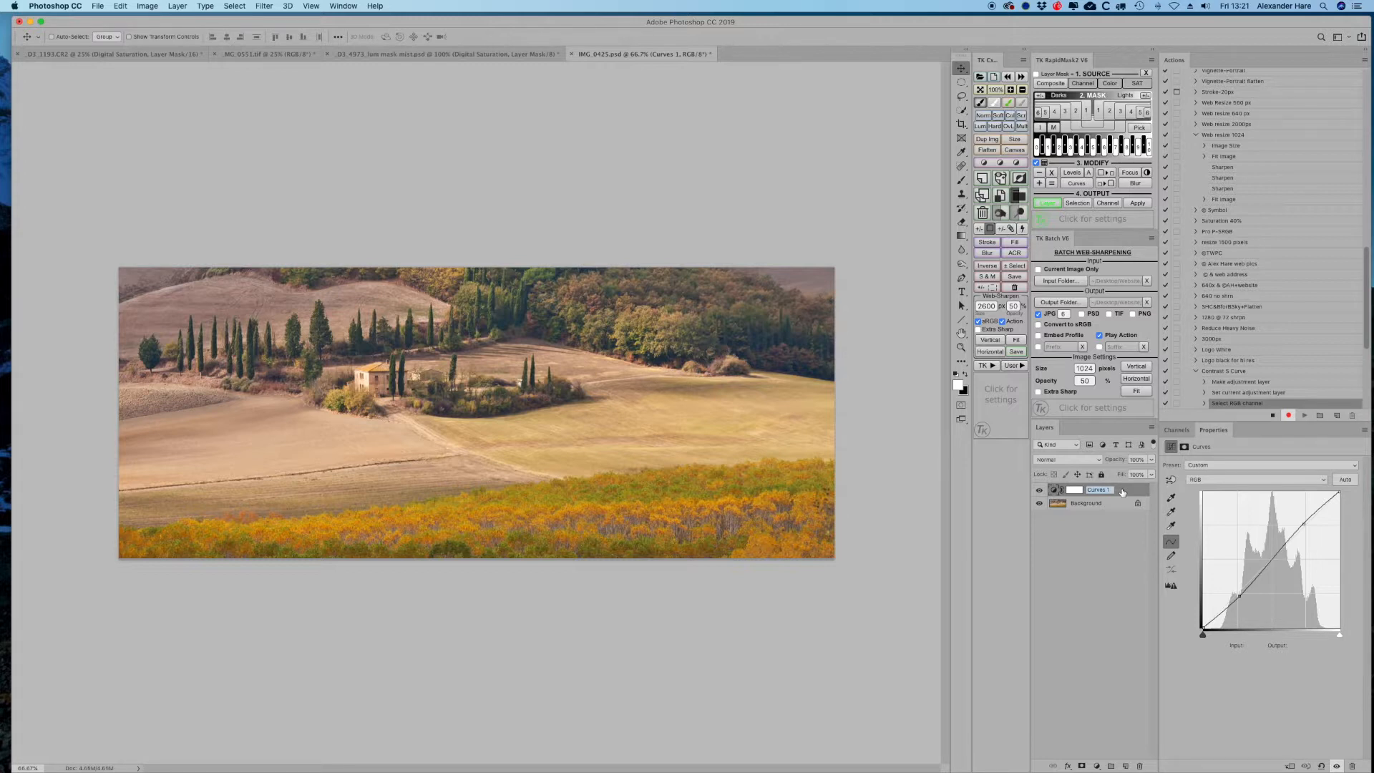
{"action": "type", "text": "Contrast S Curve"}
{"action": "key", "text": "Return"}
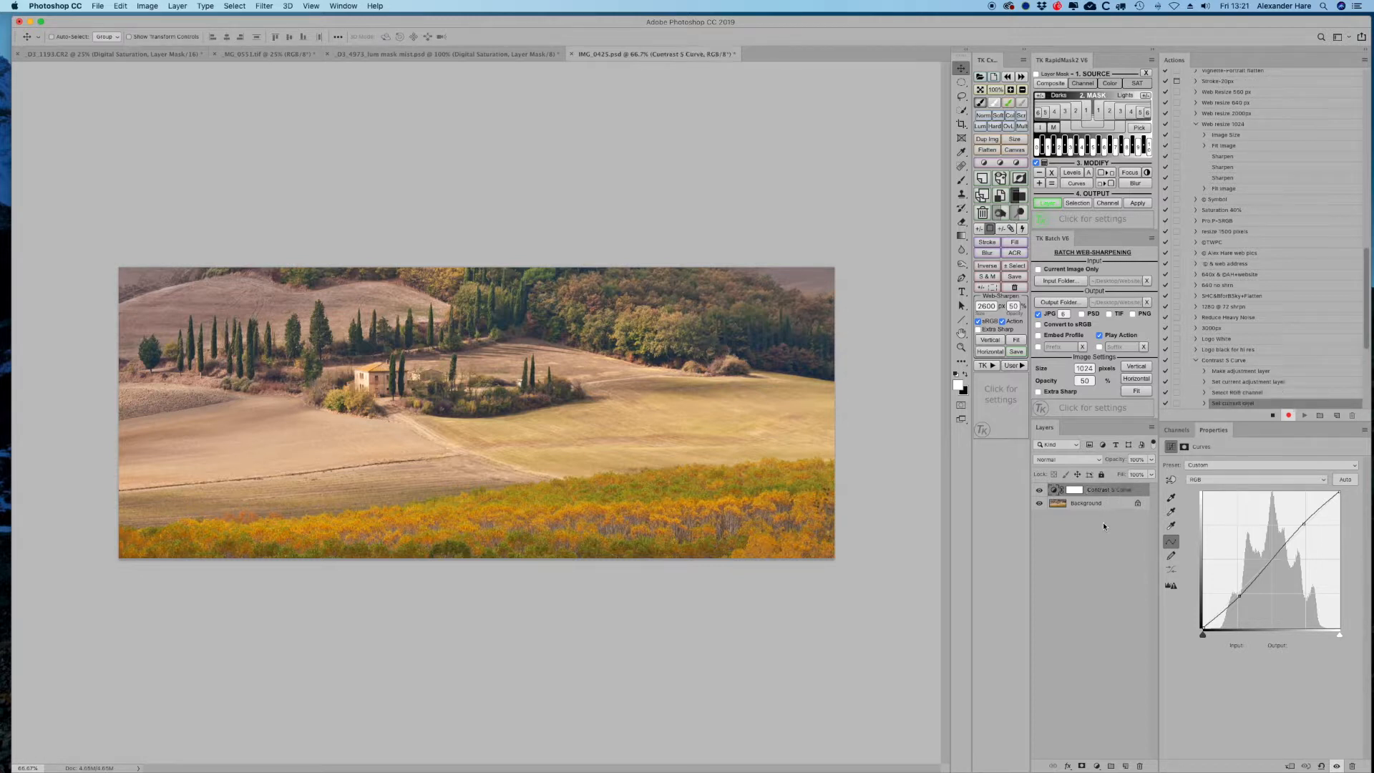
- Stop recording and collapse the Contrast S Curve action
{"action": "left_click", "coordinate": [1273, 415]}
{"action": "left_click", "coordinate": [1195, 361]}
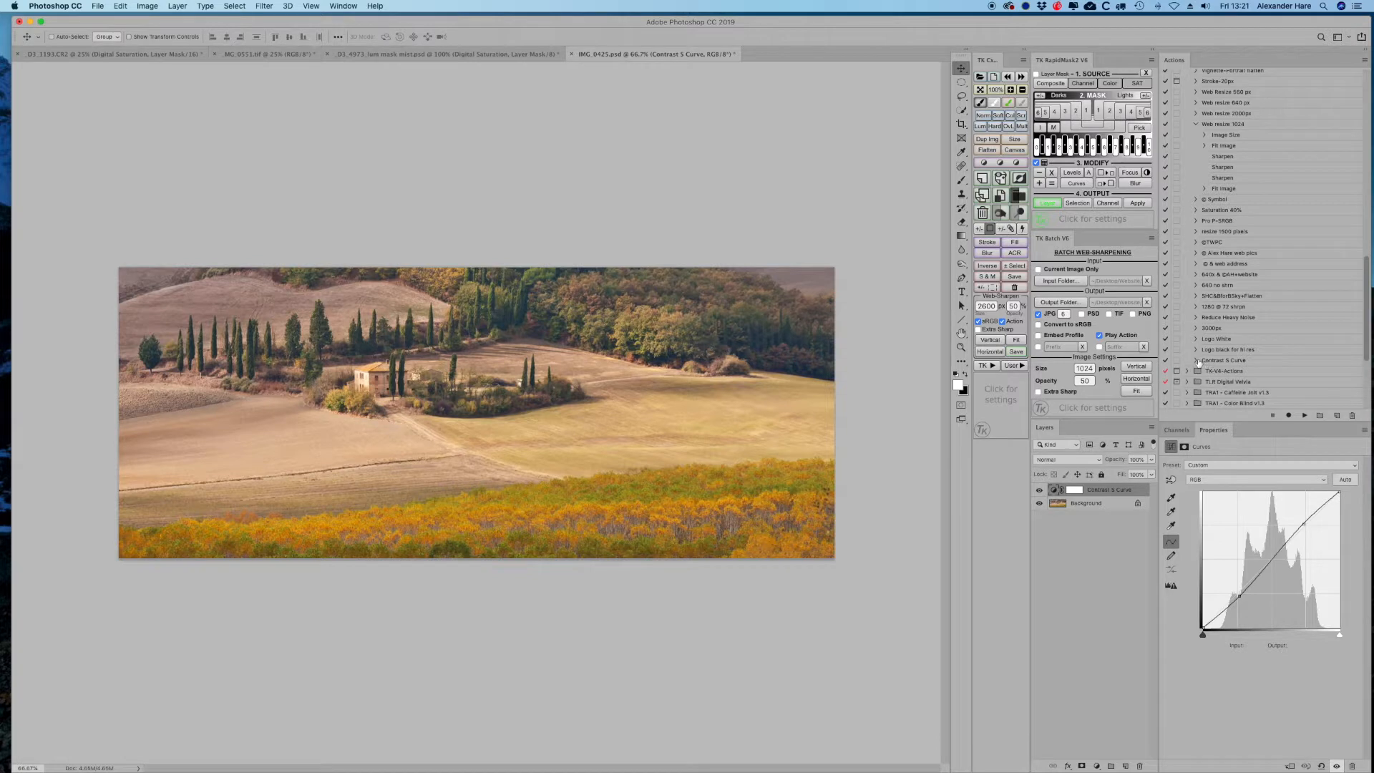
- Expand the Contrast S Curve action to review its recorded steps, then collapse and select it
{"action": "left_click", "coordinate": [1195, 361]}
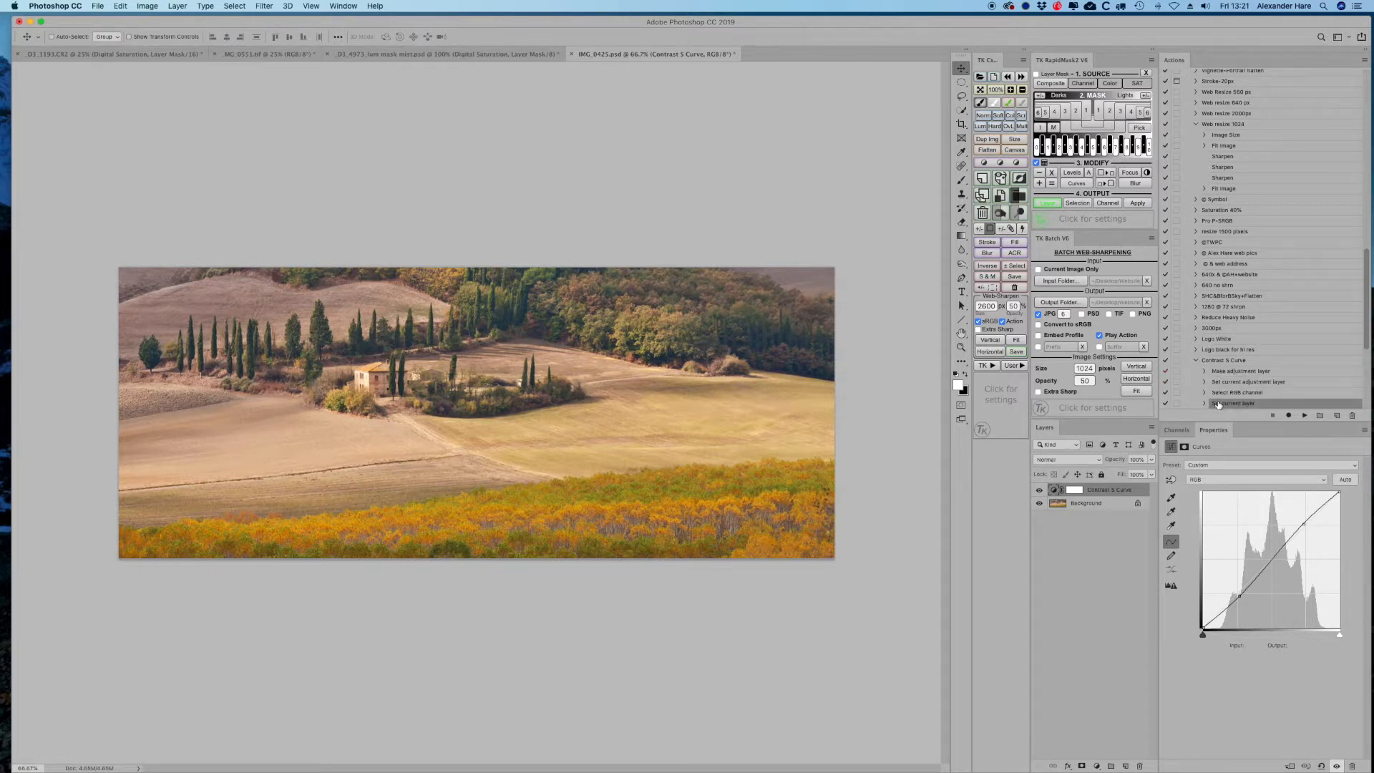
{"action": "left_click", "coordinate": [1195, 361]}
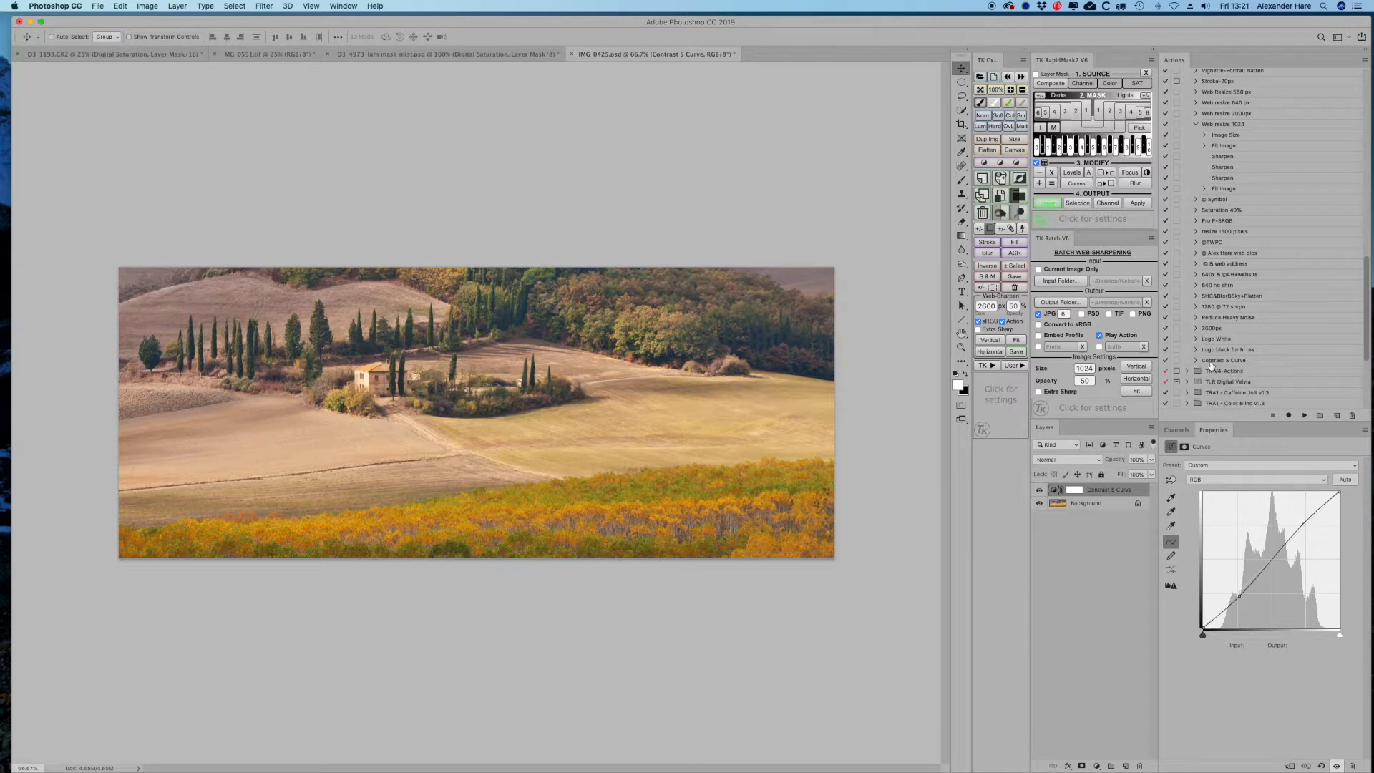
{"action": "left_click", "coordinate": [1220, 361]}
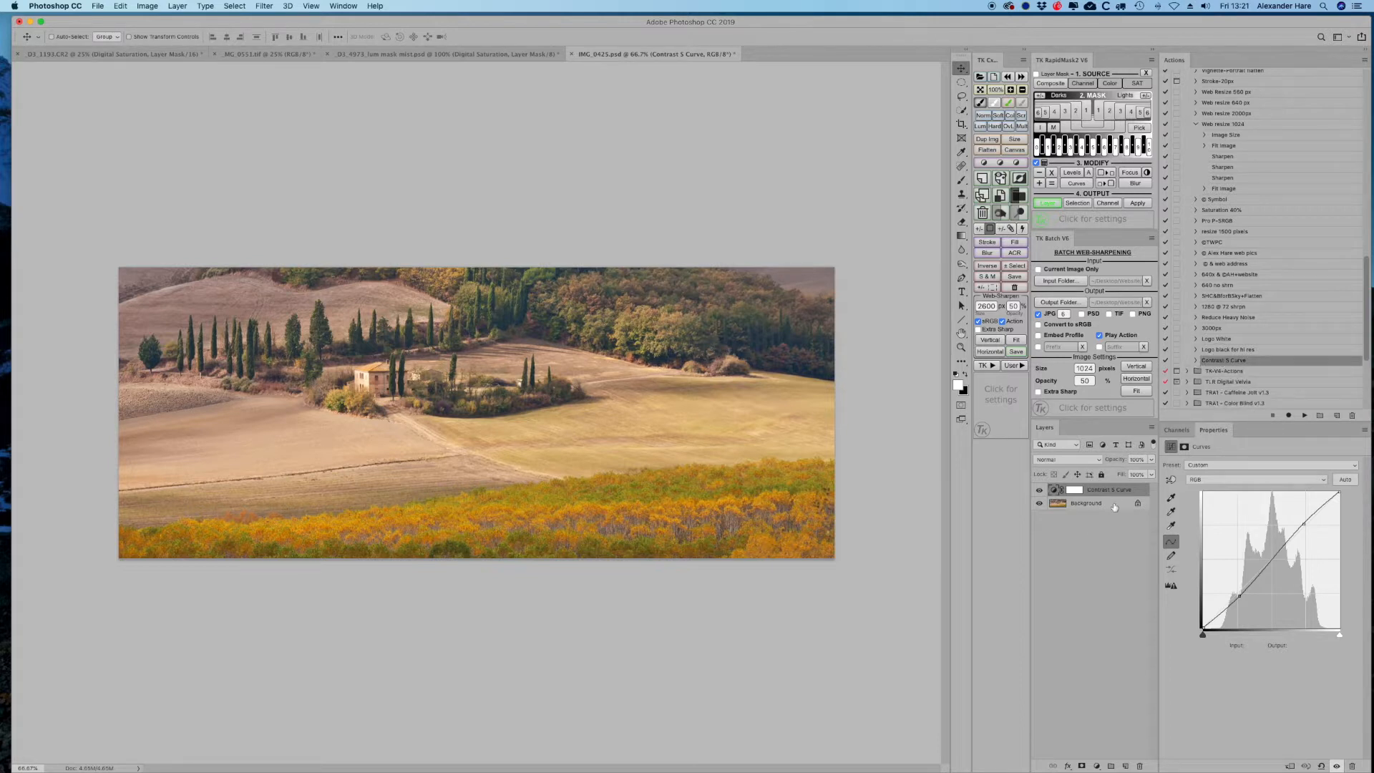
- Delete the Contrast S Curve layer and play the Contrast S Curve action to recreate it
{"action": "left_click", "coordinate": [1139, 766]}
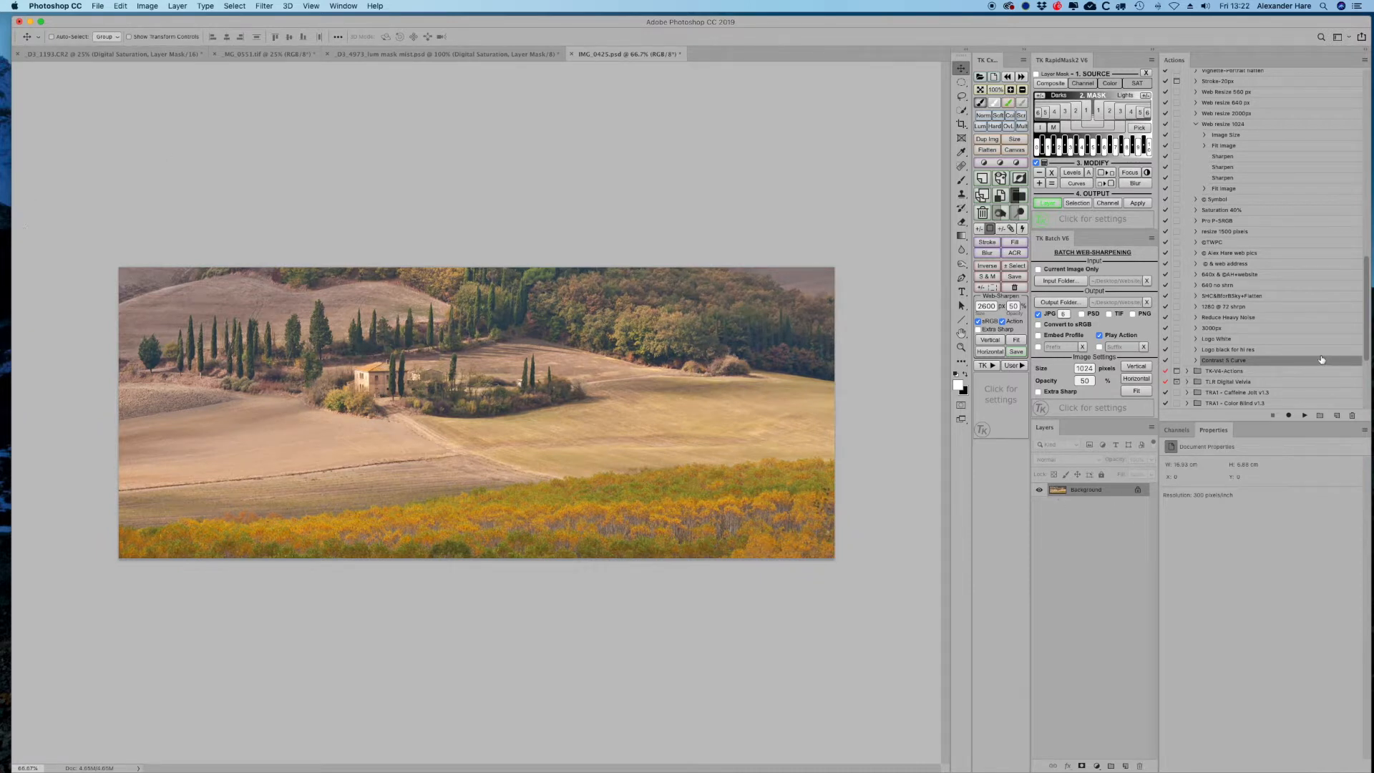
{"action": "left_click", "coordinate": [1219, 327]}
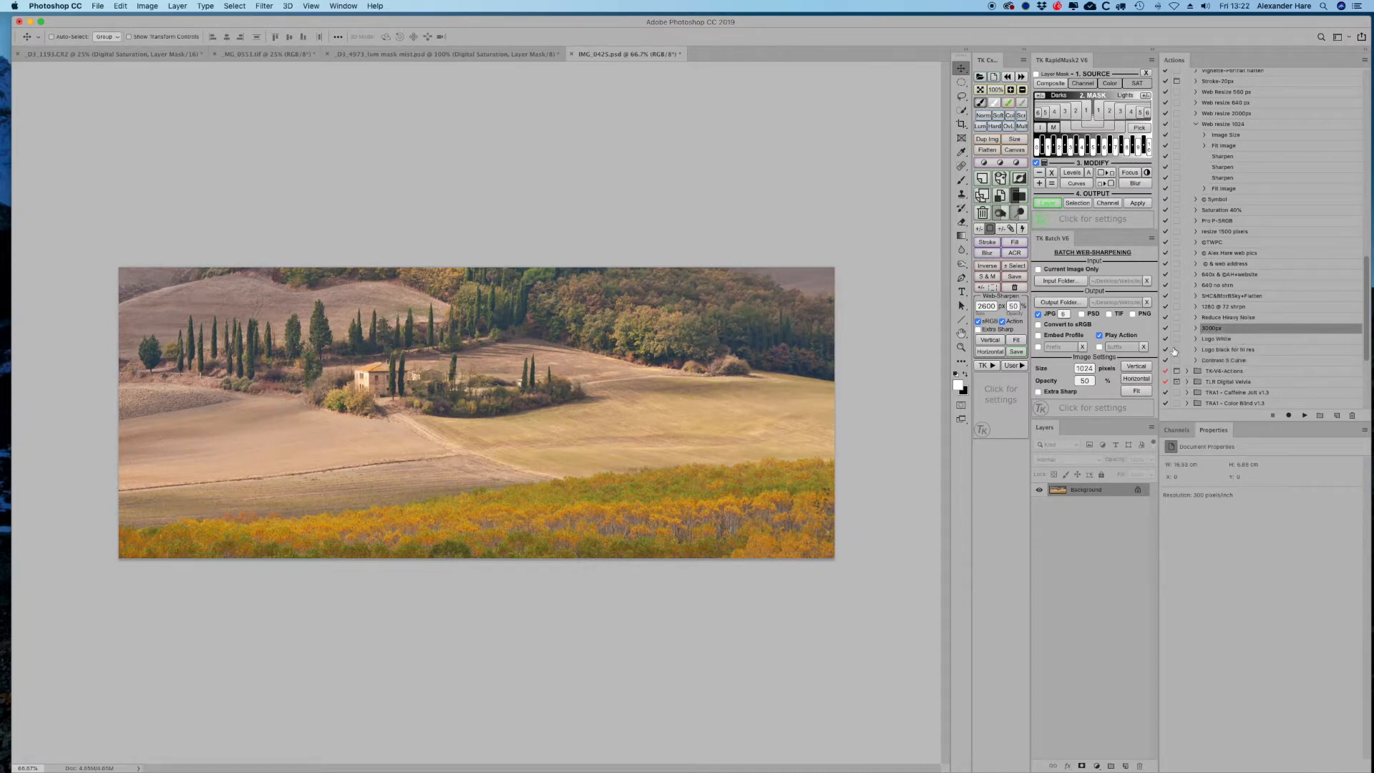
{"action": "left_click", "coordinate": [1237, 362]}
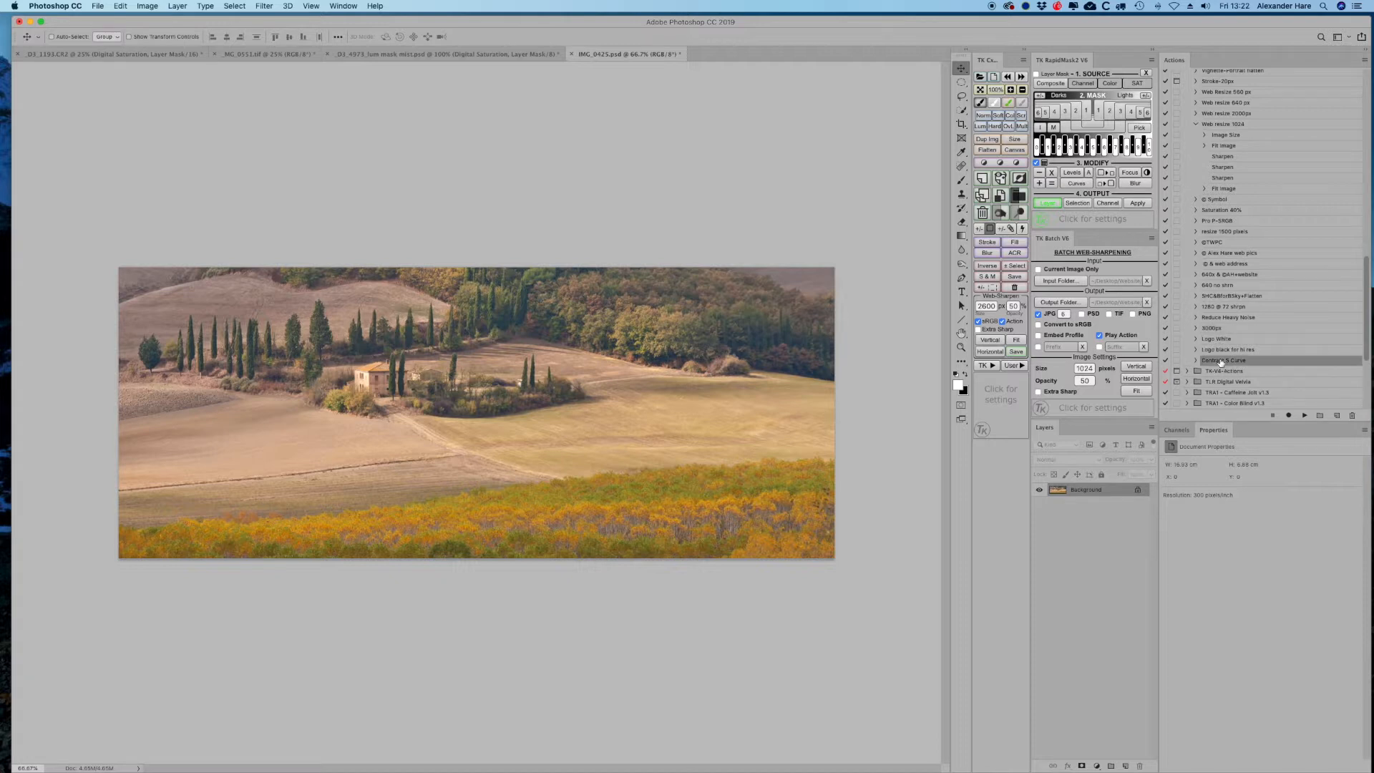
{"action": "left_click", "coordinate": [1305, 416]}
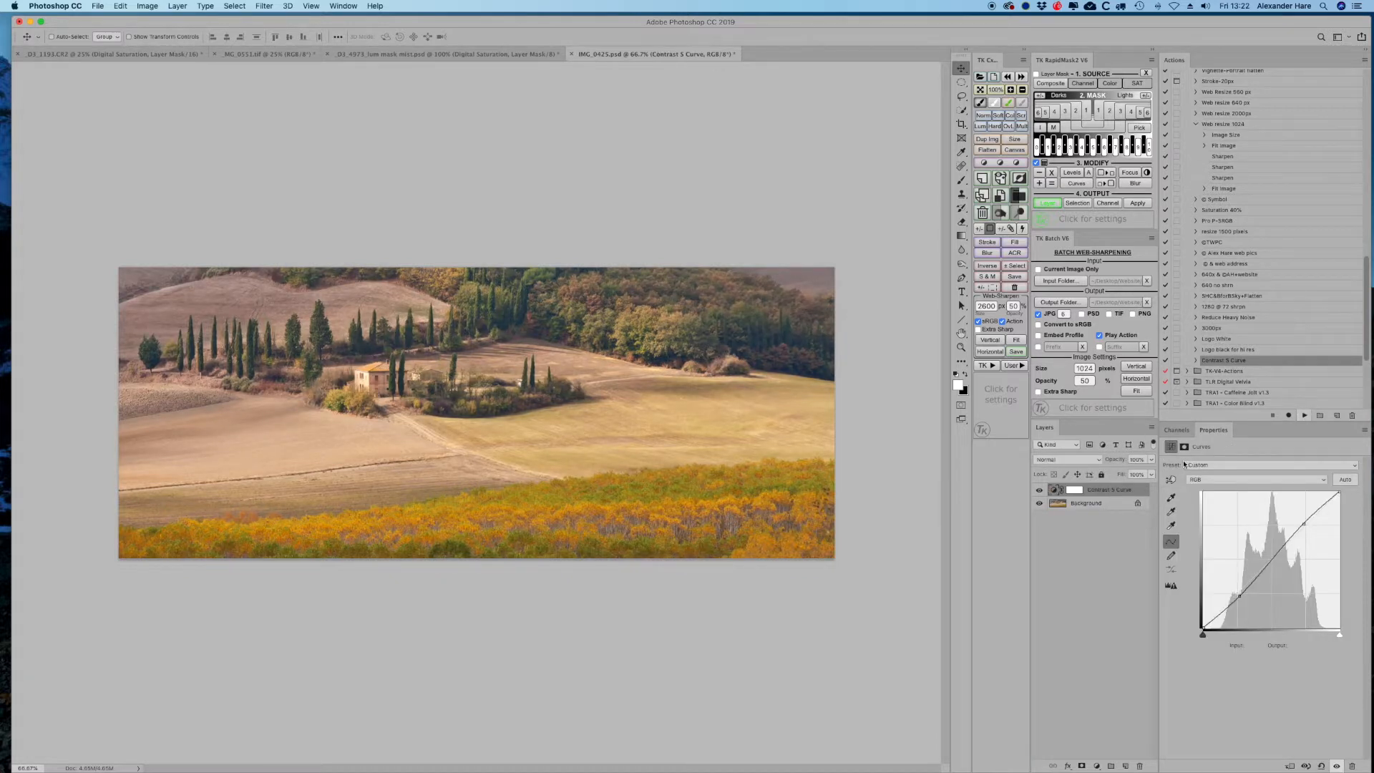
- Set the curves layer's opacity to 72% and toggle its visibility to compare the effect
{"action": "left_click", "coordinate": [1039, 490]}
{"action": "left_click", "coordinate": [1039, 490]}
{"action": "left_click", "coordinate": [1151, 459]}
{"action": "left_click_drag", "start_coordinate": [1150, 474], "coordinate": [1127, 478]}
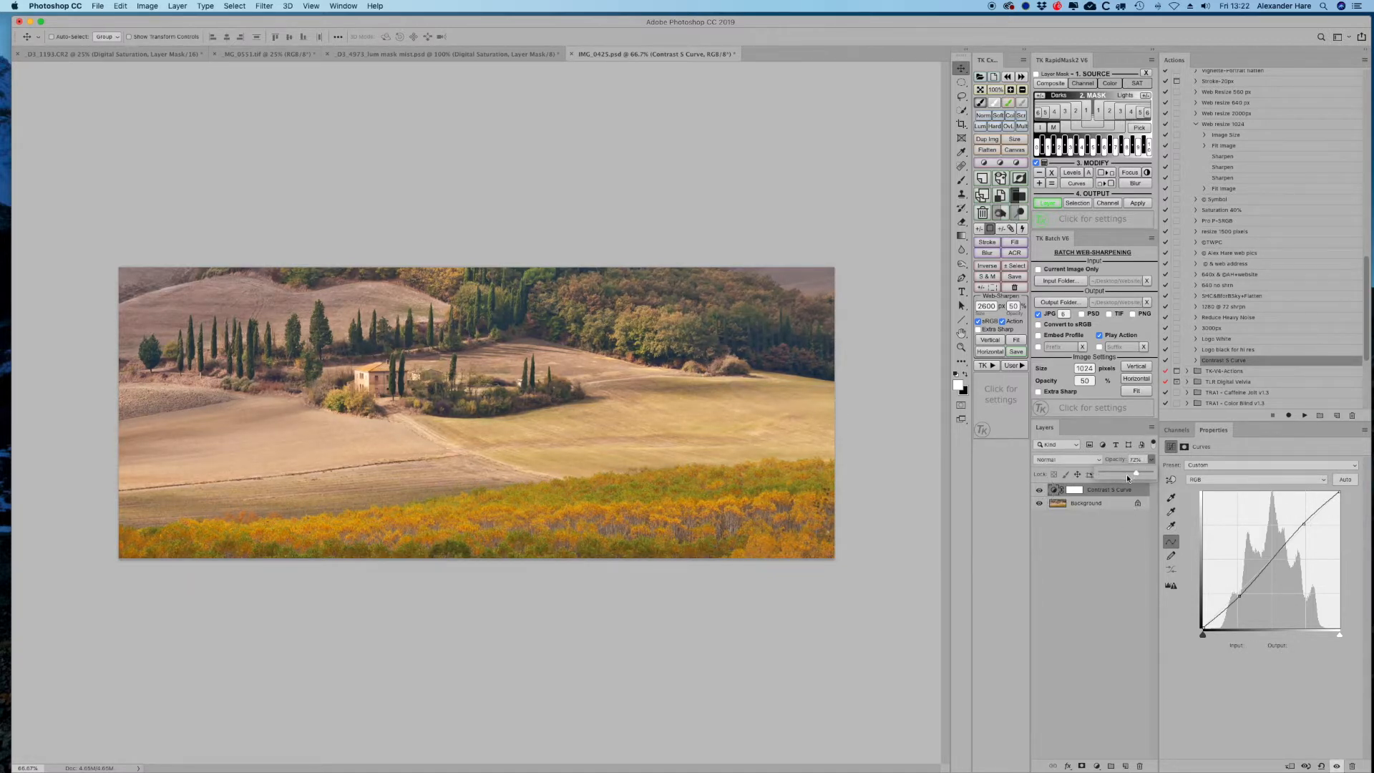
{"action": "left_click", "coordinate": [1039, 491]}
{"action": "left_click", "coordinate": [1038, 491]}
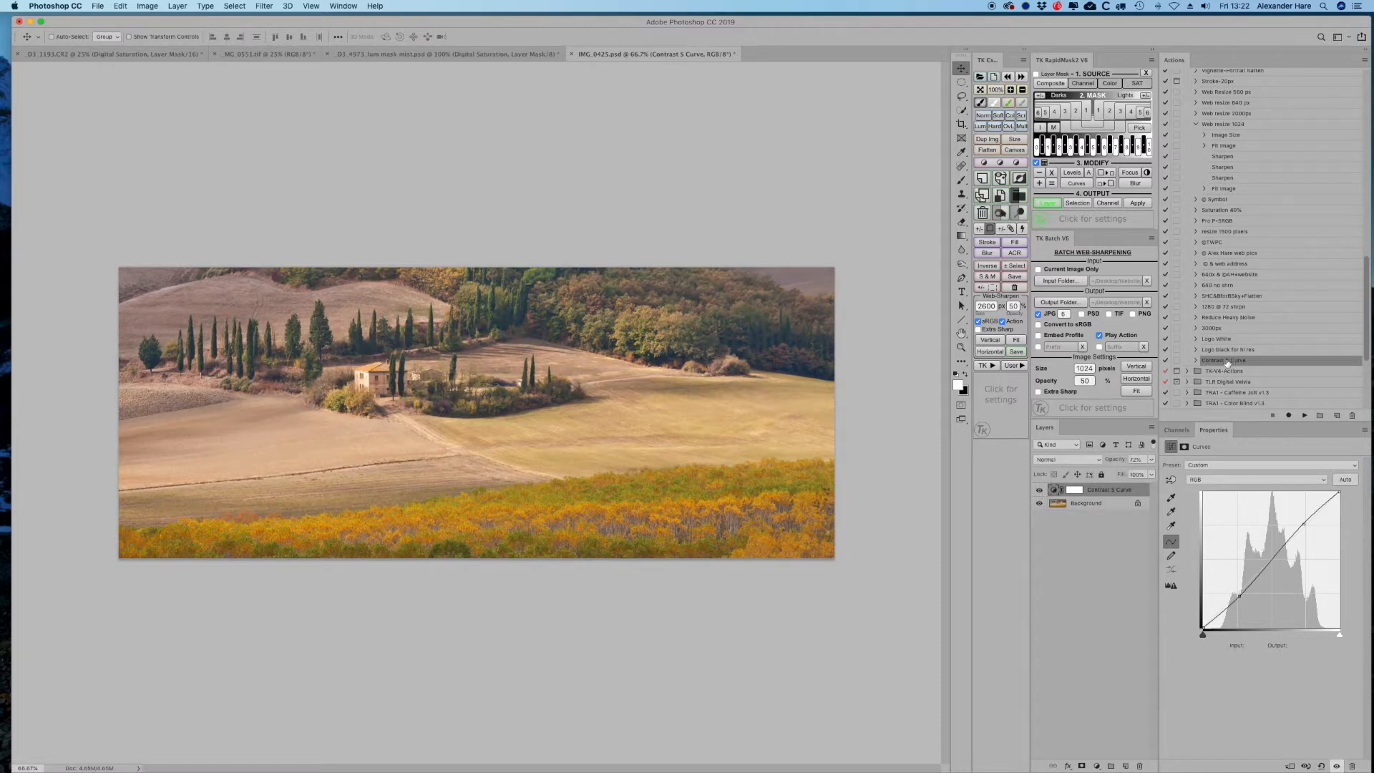
- Delete the Contrast S Curve action from the Actions panel
{"action": "mouse_move", "coordinate": [1227, 361]}
{"action": "left_mouse_down"}
{"action": "mouse_move", "coordinate": [1228, 271]}
{"action": "mouse_move", "coordinate": [1230, 361]}
{"action": "left_mouse_up"}
{"action": "mouse_move", "coordinate": [1239, 364]}
{"action": "left_mouse_down"}
{"action": "mouse_move", "coordinate": [1227, 313]}
{"action": "mouse_move", "coordinate": [1228, 366]}
{"action": "left_mouse_up"}
{"action": "left_click", "coordinate": [1352, 415]}
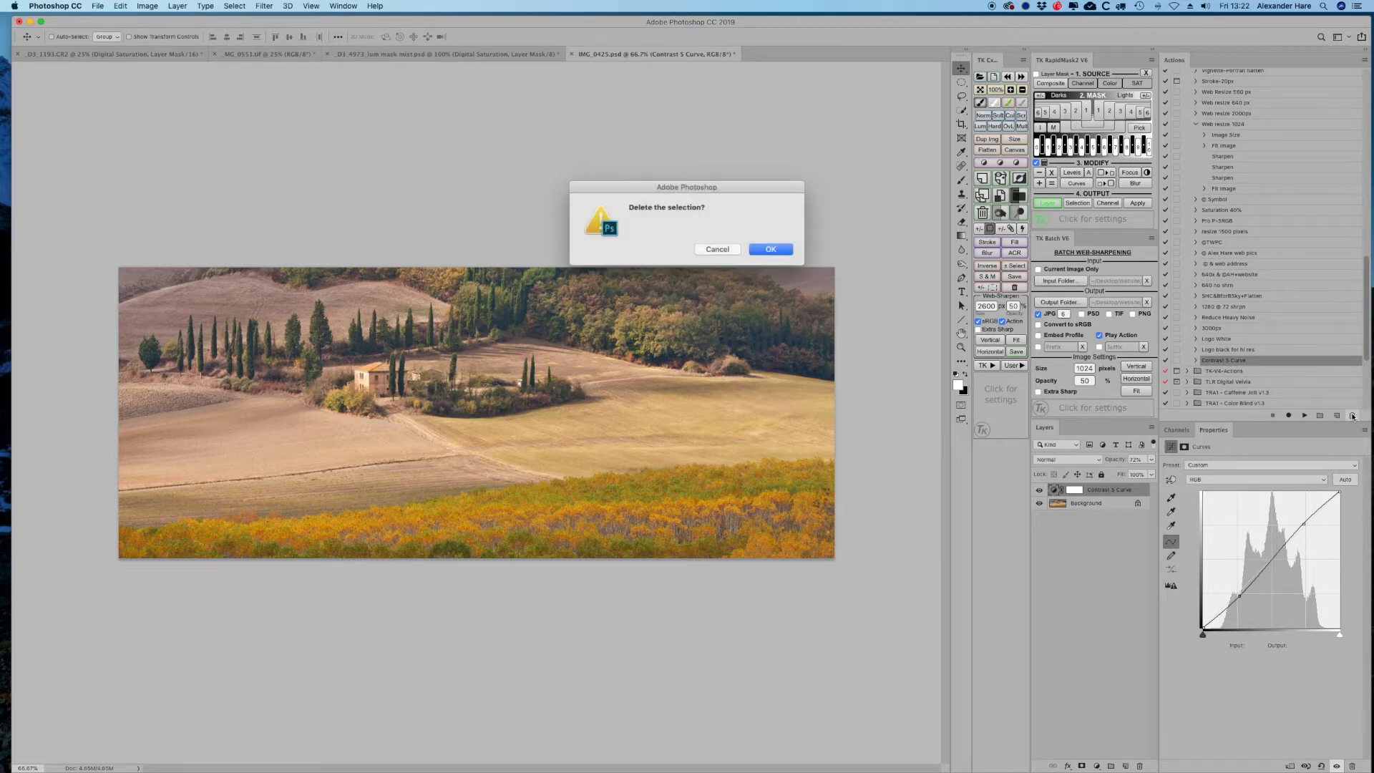
{"action": "left_click", "coordinate": [767, 248]}
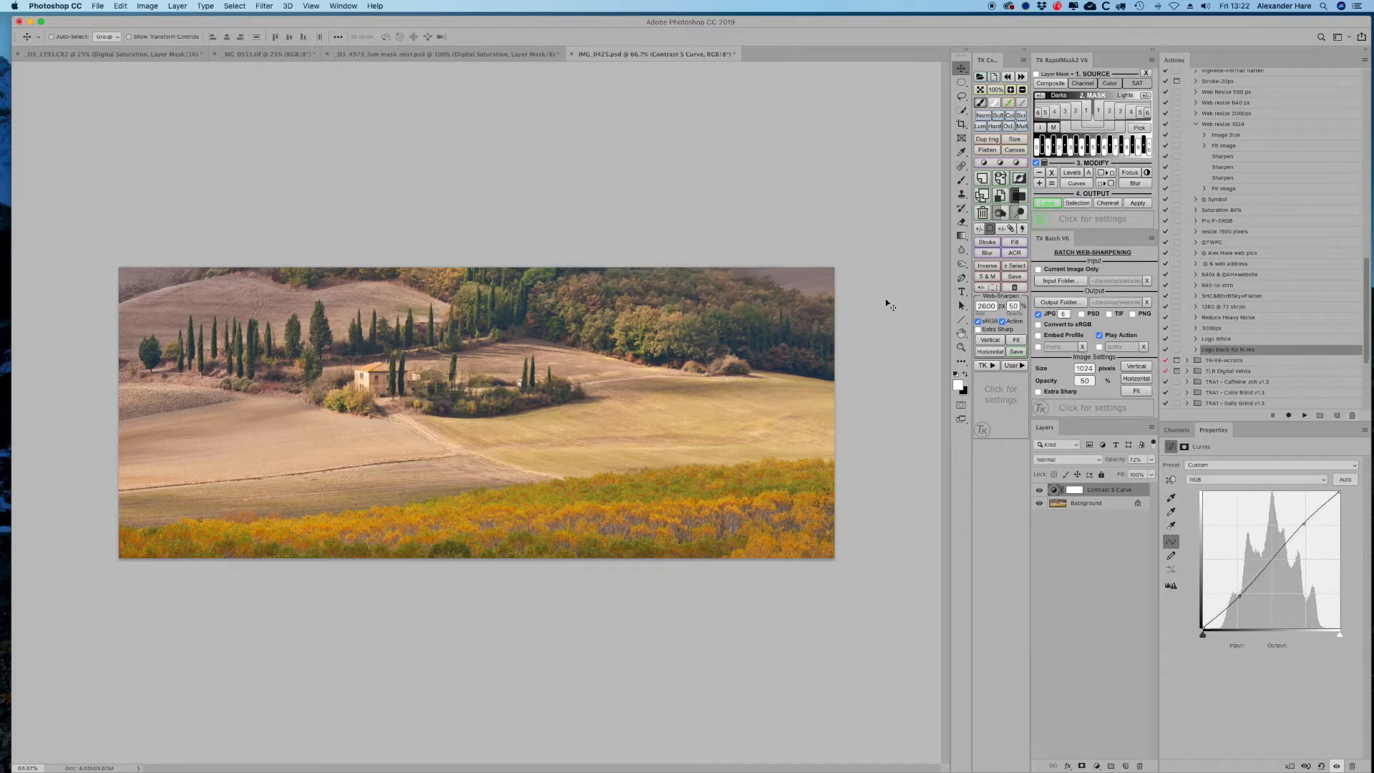
{"action": "scroll", "coordinate": [1211, 134], "scroll_direction": "up", "scroll_amount": 10}
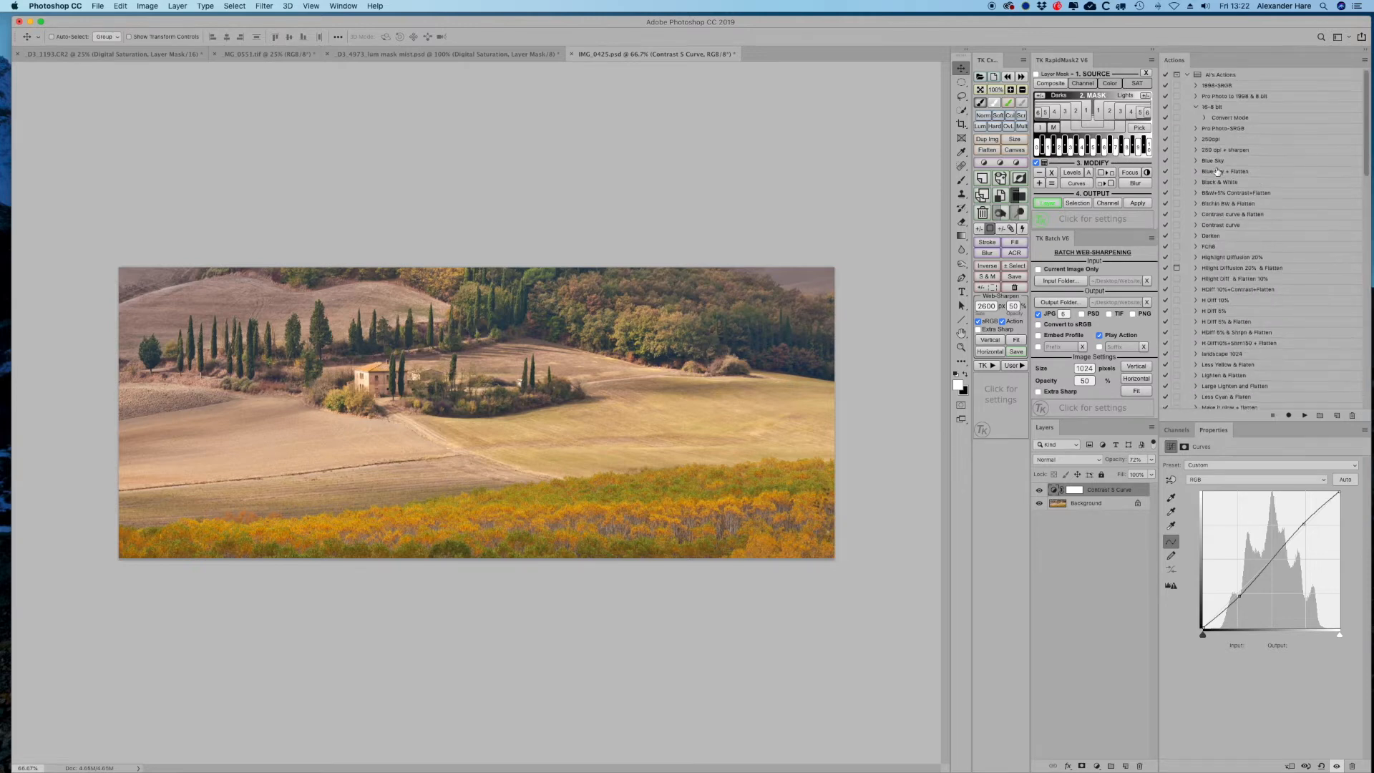